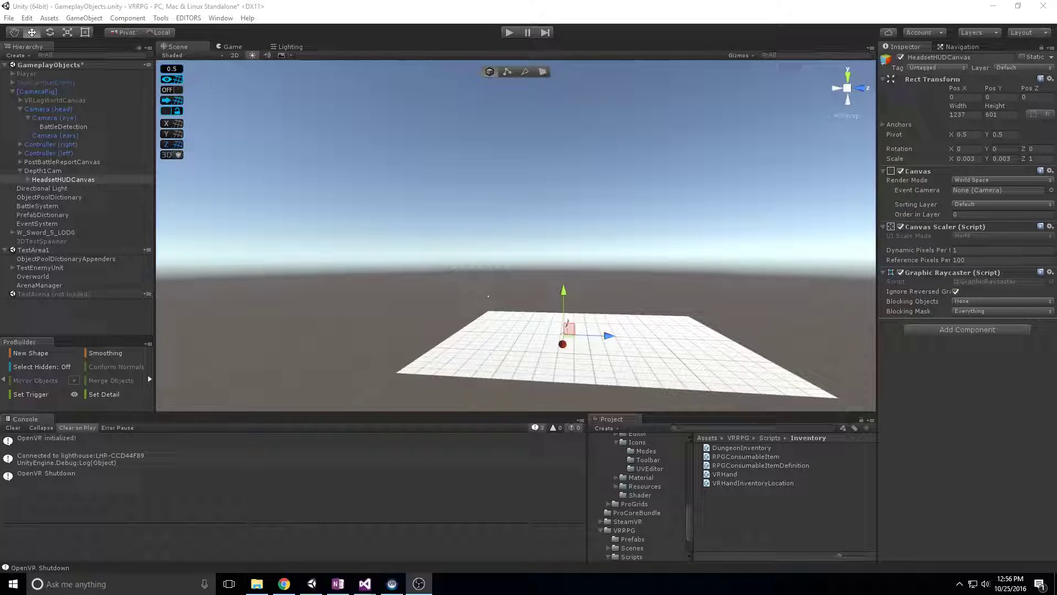
Browse VRLogWorldCanvas, Controller (left), HeadsetHUDCanvas and PostBattleReportCanvas in the Hierarchy.
{"action": "left_click", "coordinate": [55, 100]}
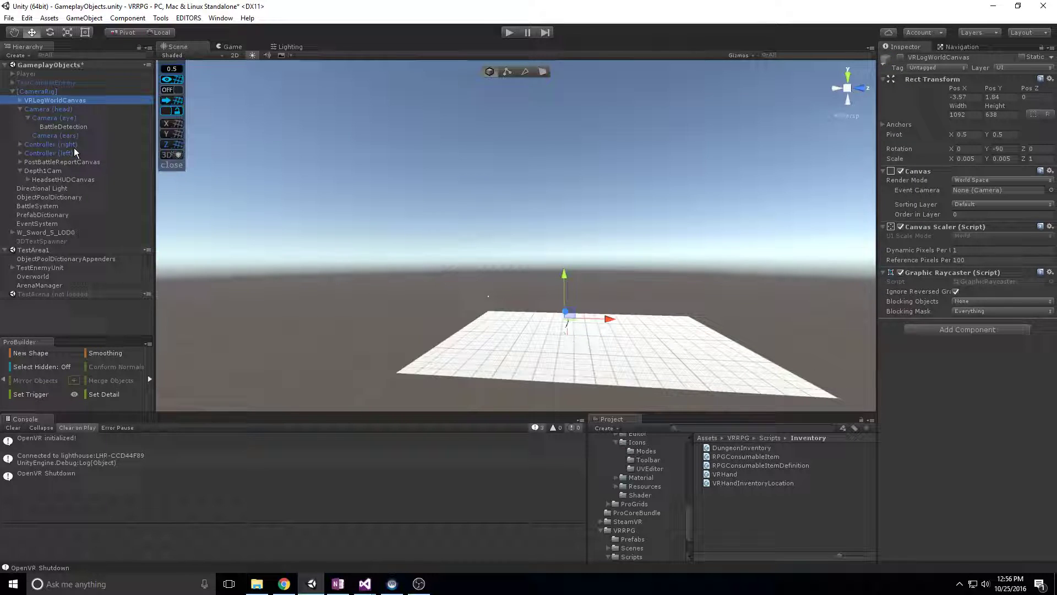
{"action": "left_click", "coordinate": [57, 154]}
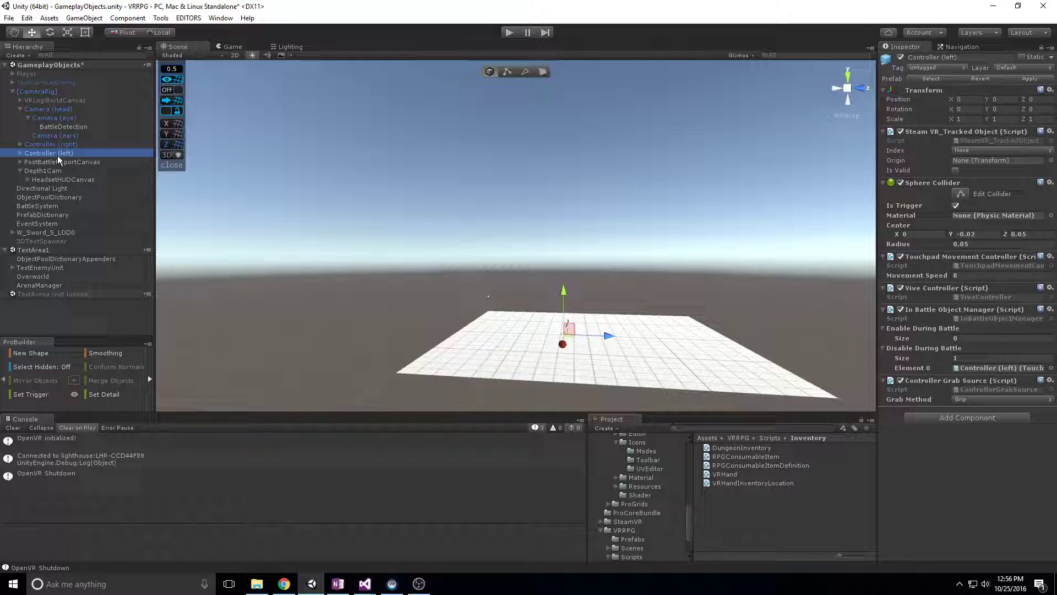
{"action": "key", "text": "Down"}
{"action": "key", "text": "Down"}
{"action": "key", "text": "Down"}
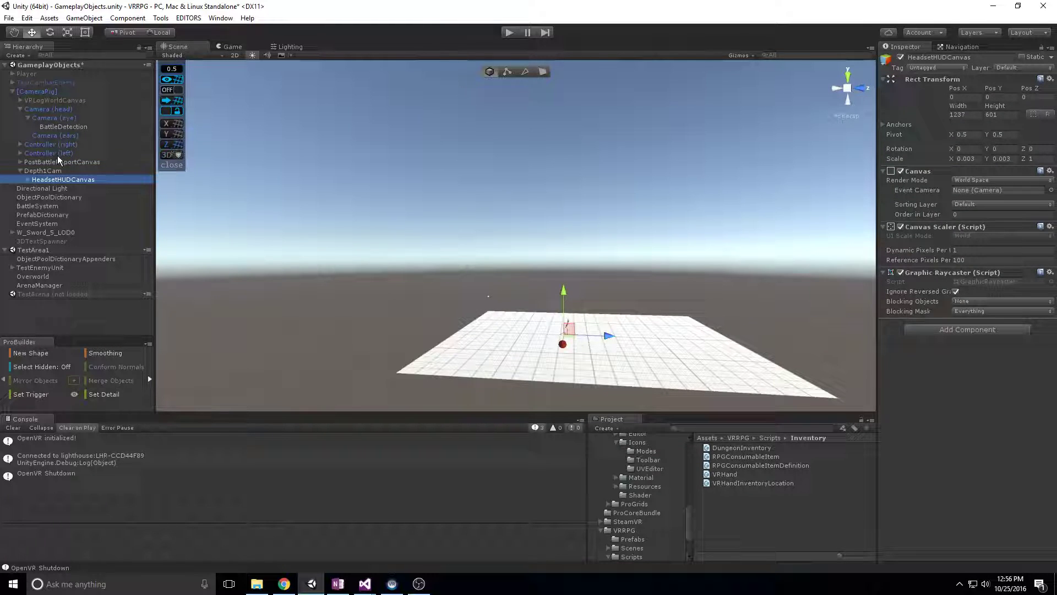
{"action": "key", "text": "Up"}
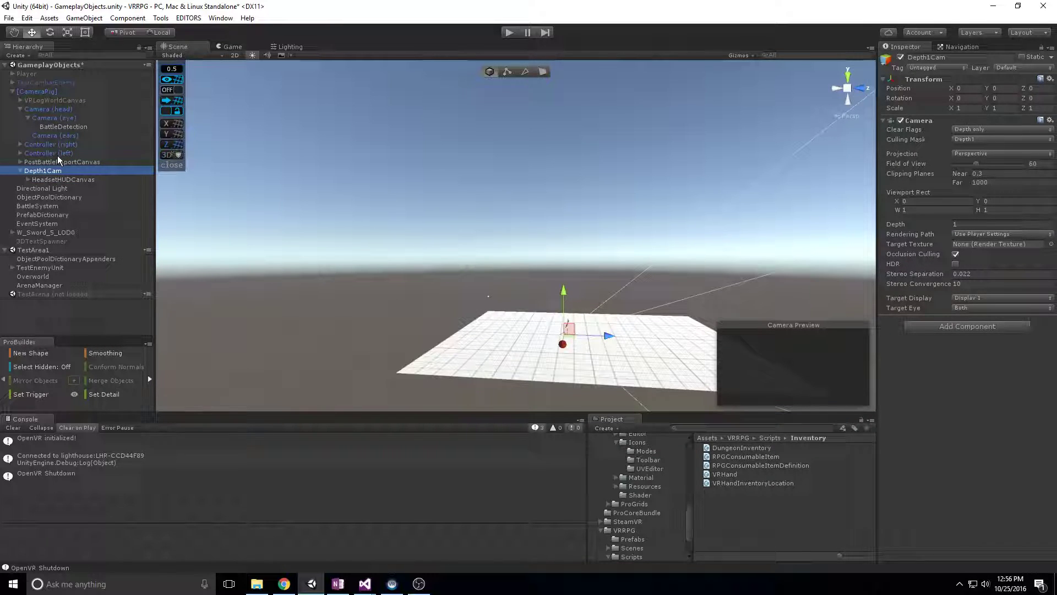
{"action": "left_click", "coordinate": [57, 164]}
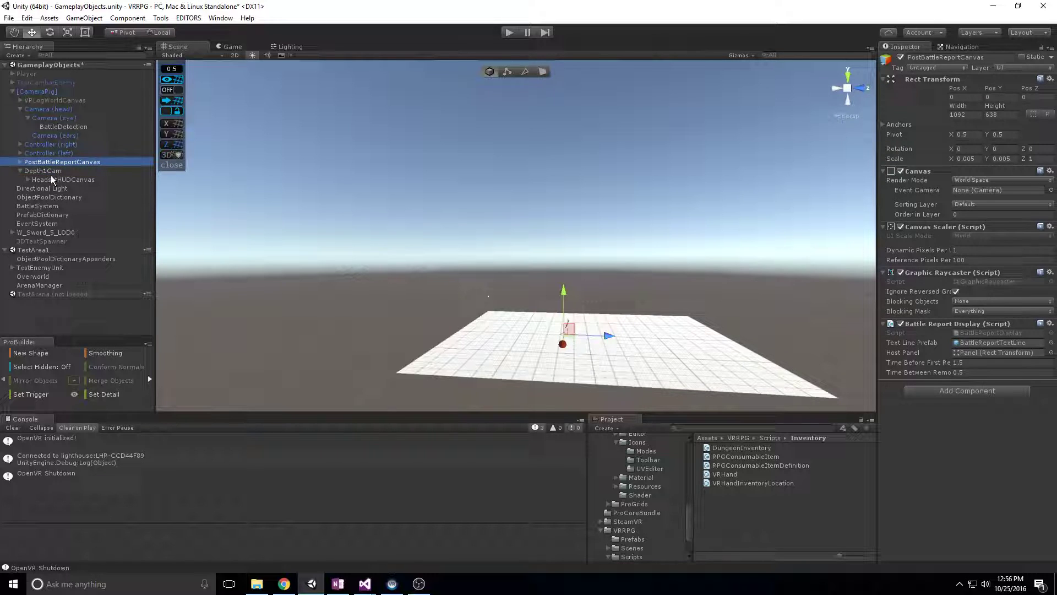
Select Depth1Cam and check what its camera Depth value does.
{"action": "left_click", "coordinate": [58, 171]}
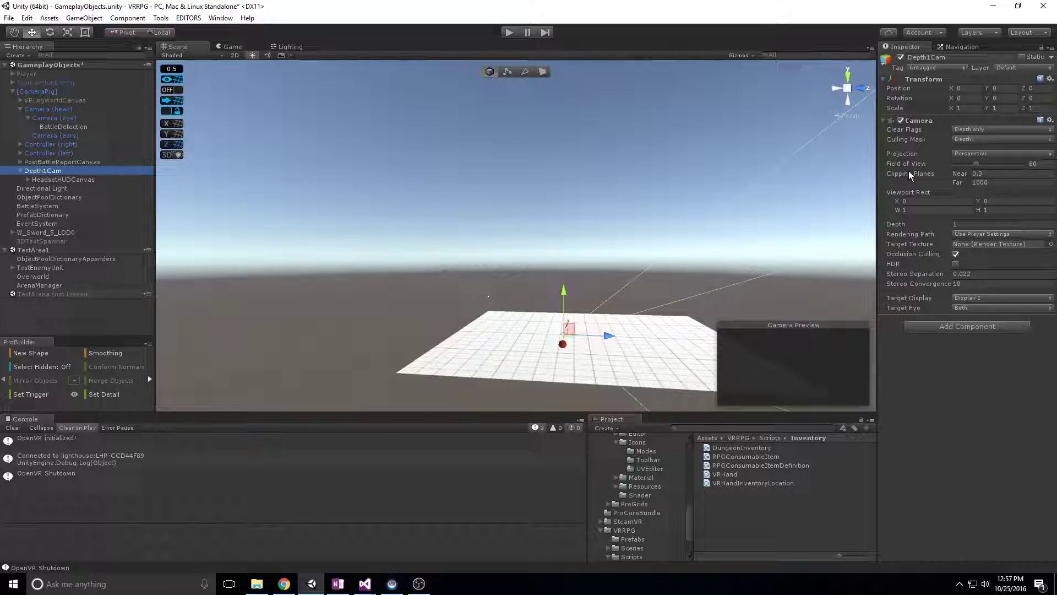
{"action": "left_click", "coordinate": [962, 224]}
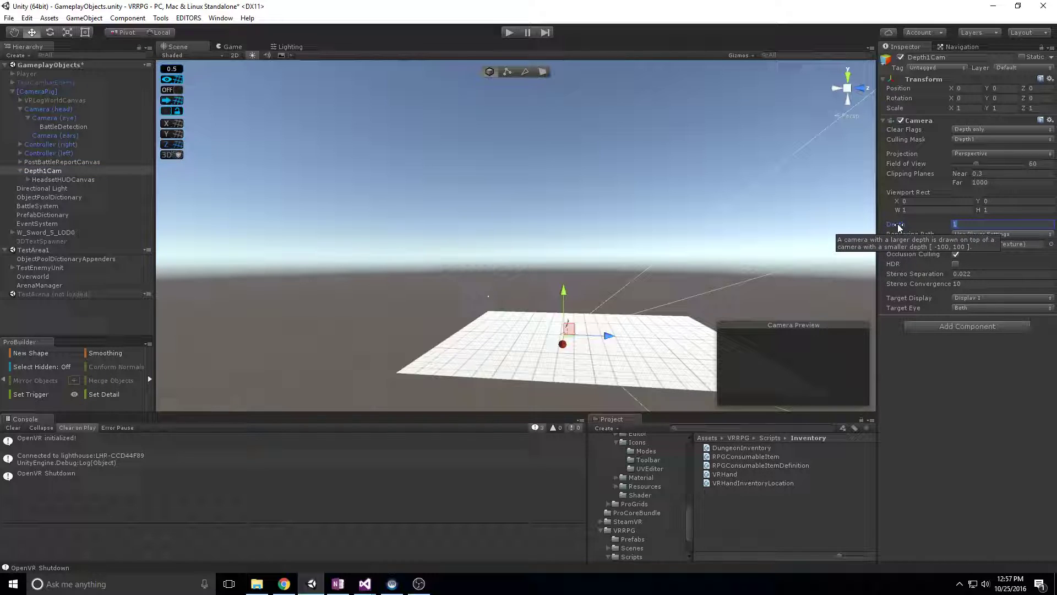
{"action": "left_click", "coordinate": [902, 399]}
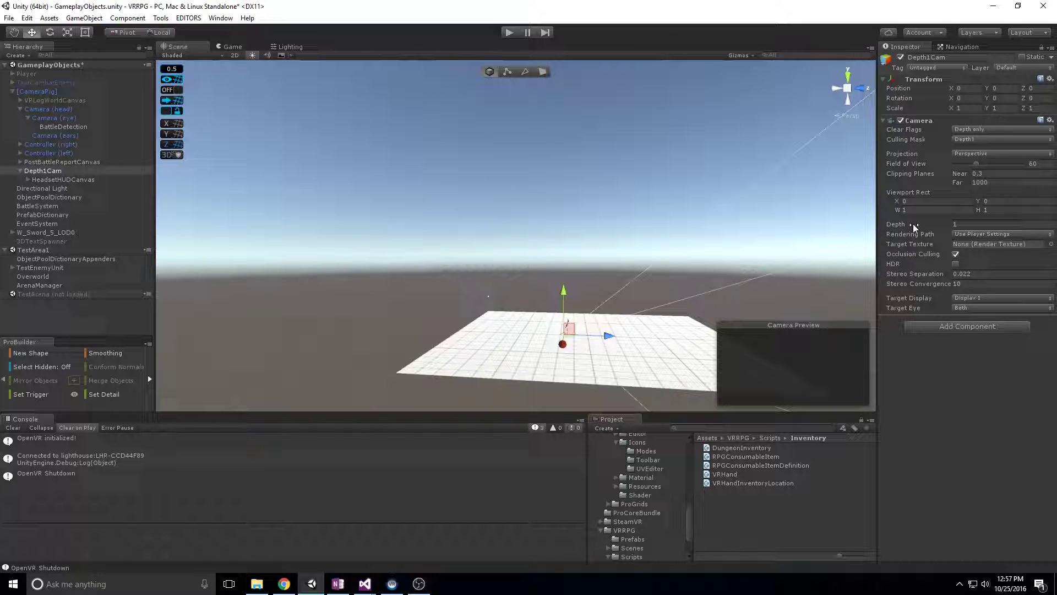
{"action": "left_click", "coordinate": [960, 225]}
Check Depth1Cam renders only Depth1, then cancel the Break Prefab prompt from moving it.
{"action": "left_click", "coordinate": [985, 140]}
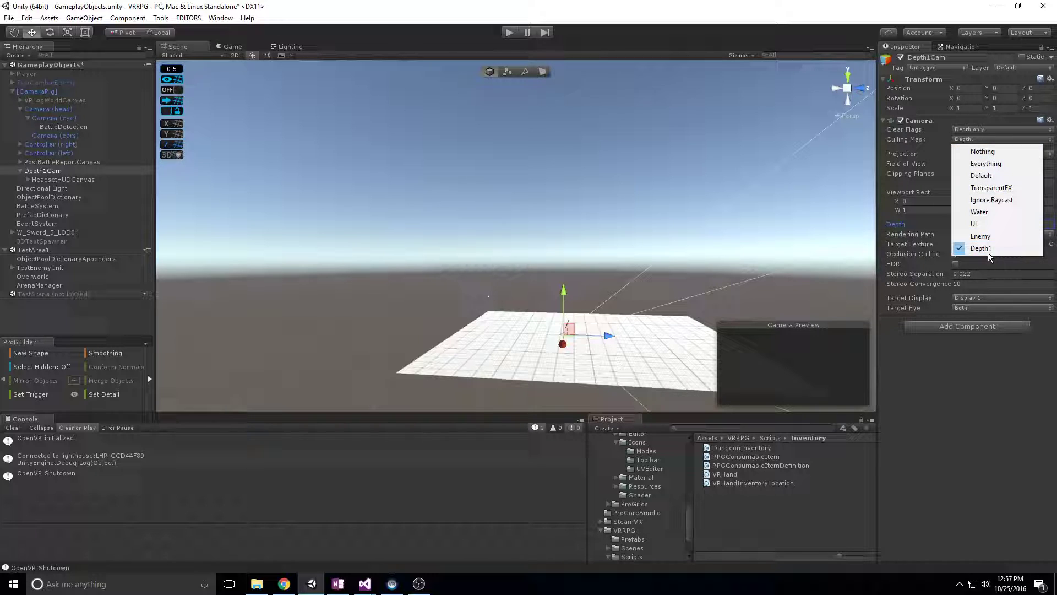
{"action": "left_click", "coordinate": [967, 397]}
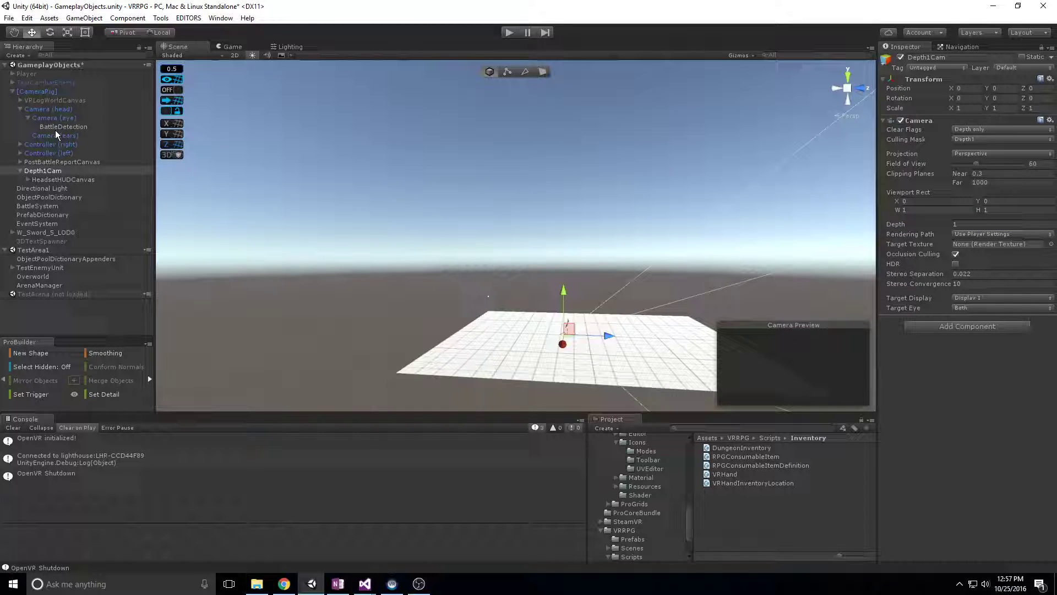
{"action": "left_click_drag", "start_coordinate": [57, 117], "coordinate": [60, 123]}
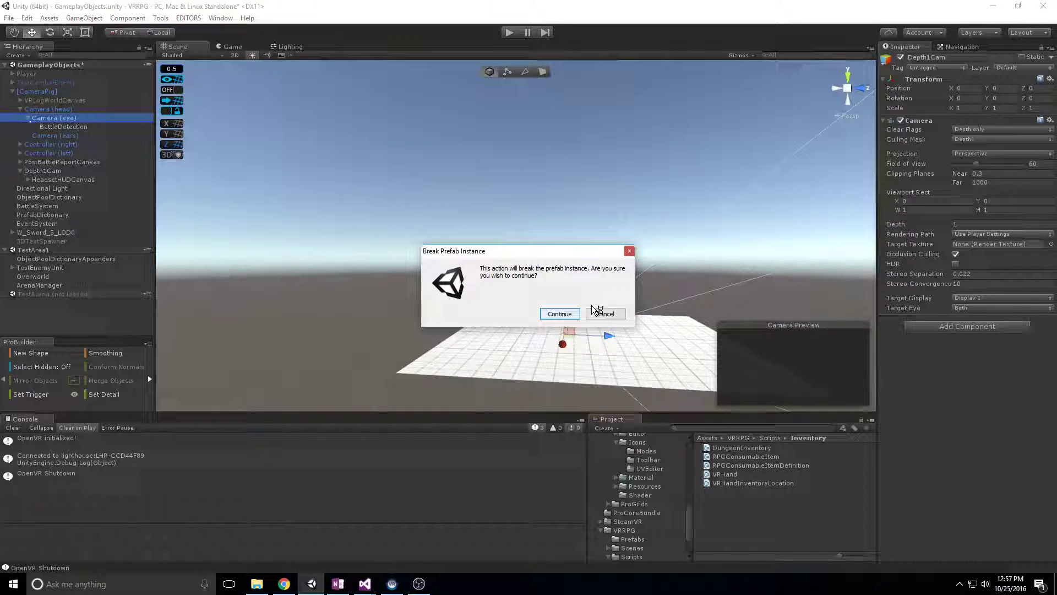
{"action": "left_click", "coordinate": [606, 314]}
Inspect Camera (eye)'s Culling Mask and leave its Depth at -1.
{"action": "left_click", "coordinate": [46, 126]}
{"action": "left_click", "coordinate": [53, 117]}
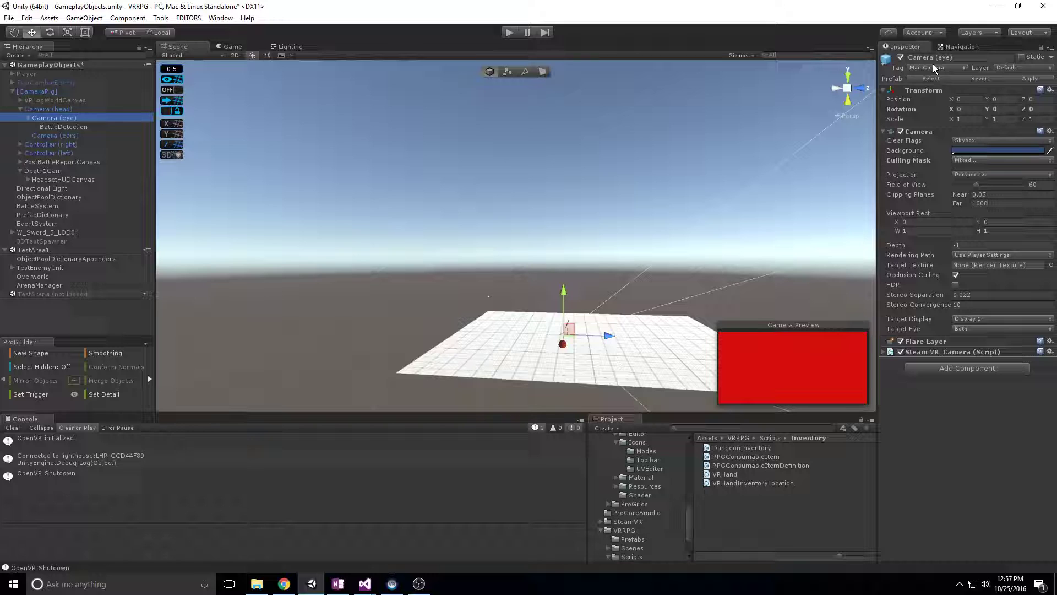
{"action": "left_click", "coordinate": [978, 160]}
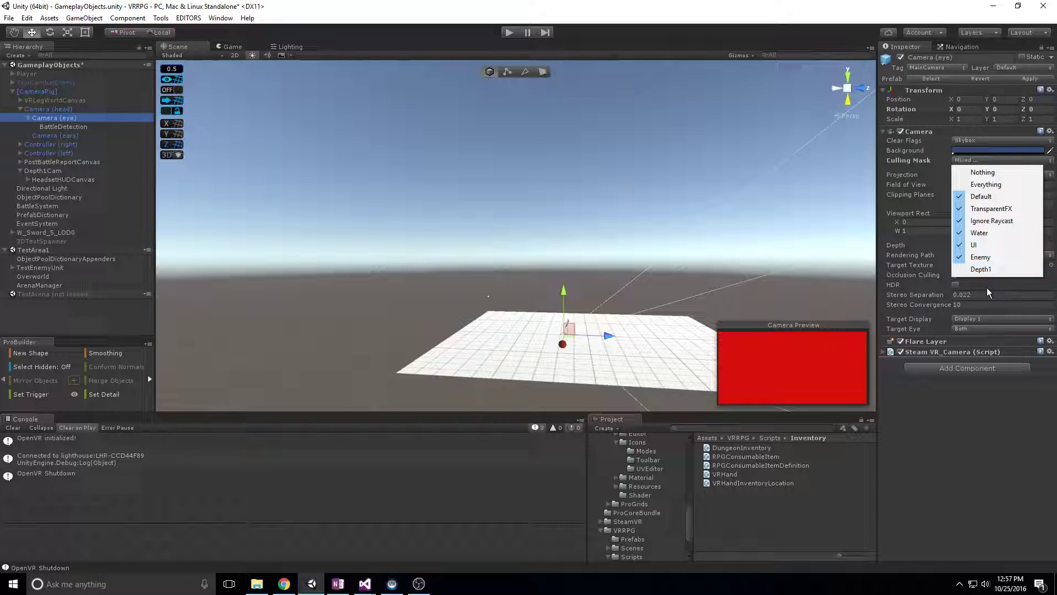
{"action": "left_click", "coordinate": [968, 455]}
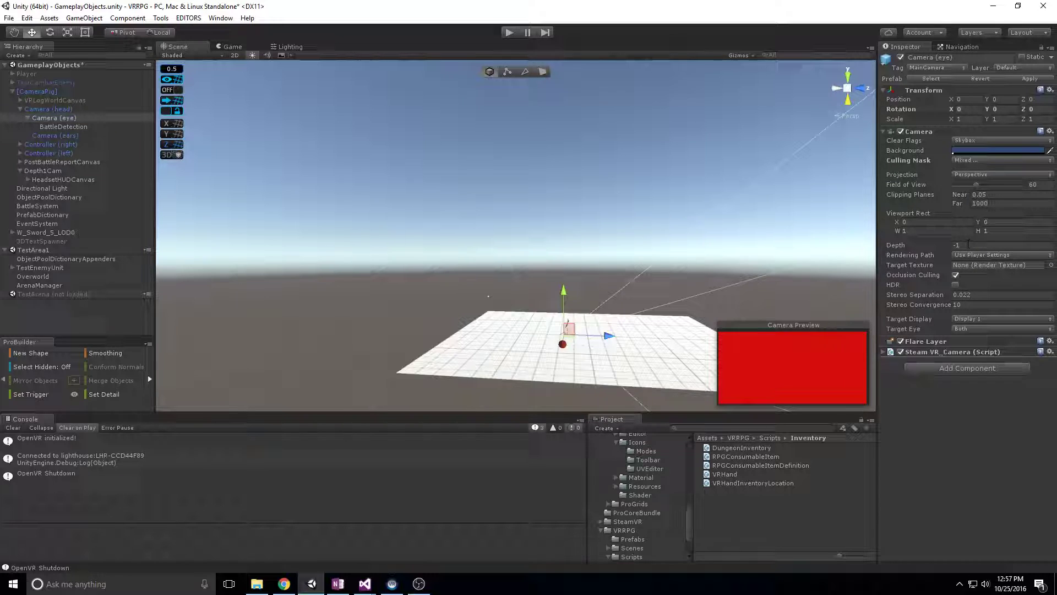
{"action": "left_click", "coordinate": [937, 246]}
{"action": "key", "text": "End"}
Select HeadsetHUDCanvas, glance at Depth1Cam, and return to HeadsetHUDCanvas's World Space canvas settings.
{"action": "left_click", "coordinate": [46, 179]}
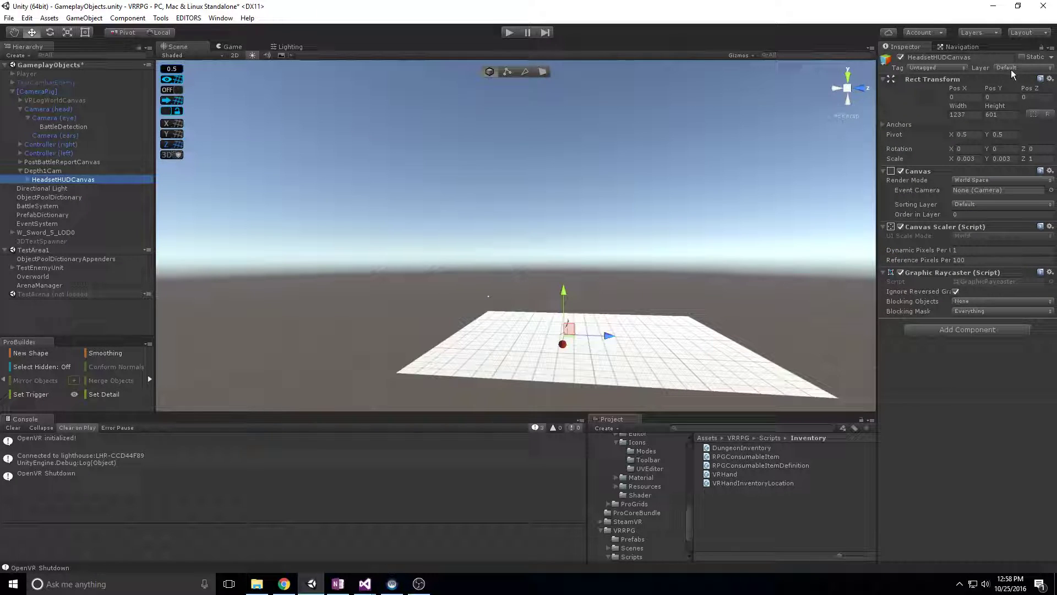
{"action": "left_click", "coordinate": [44, 170]}
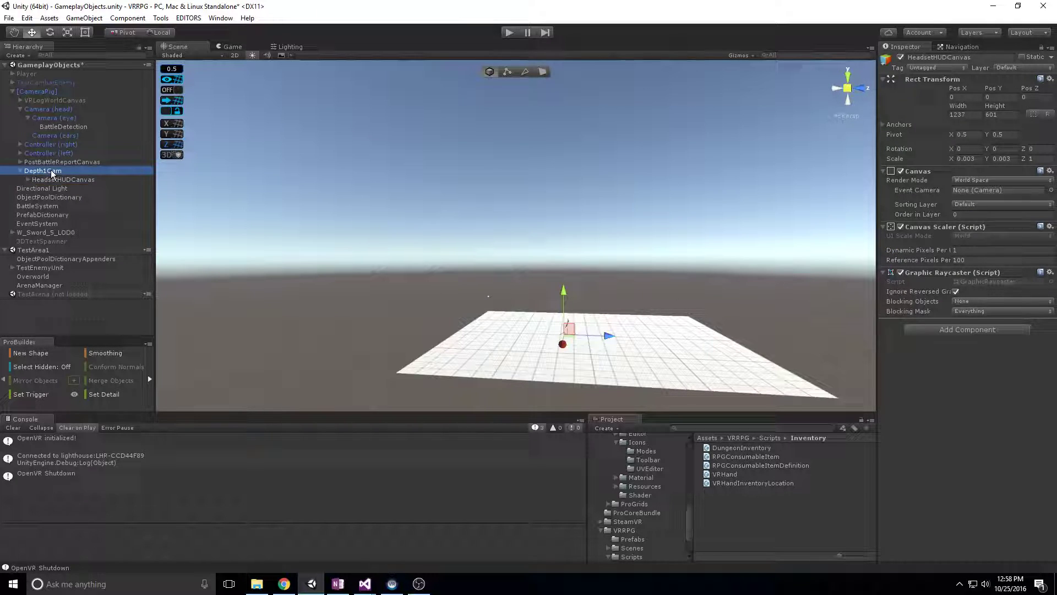
{"action": "left_click", "coordinate": [62, 180]}
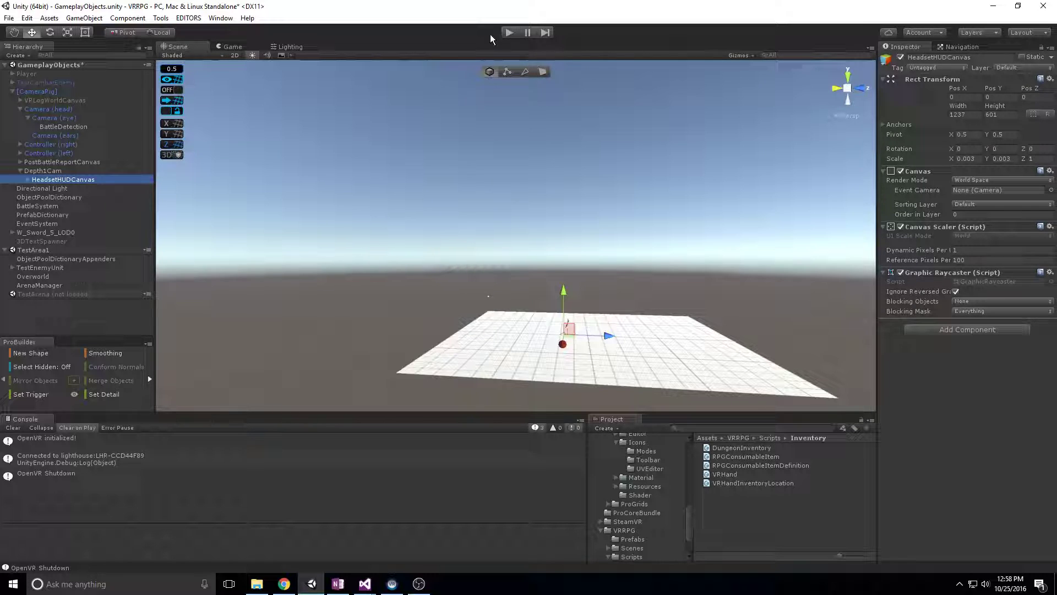
{"action": "left_click", "coordinate": [510, 33]}
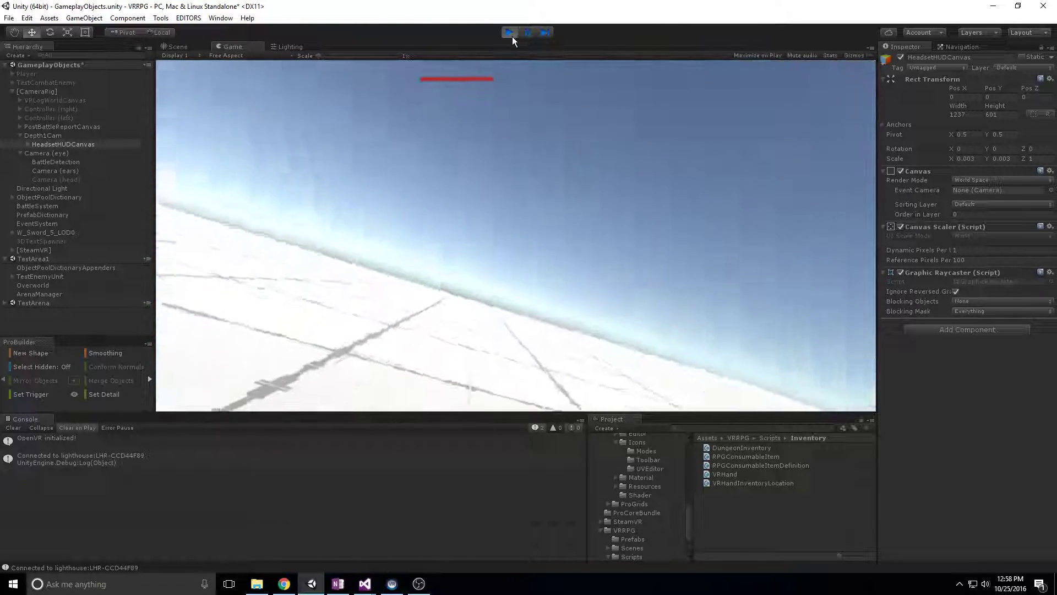
{"action": "left_click", "coordinate": [510, 33]}
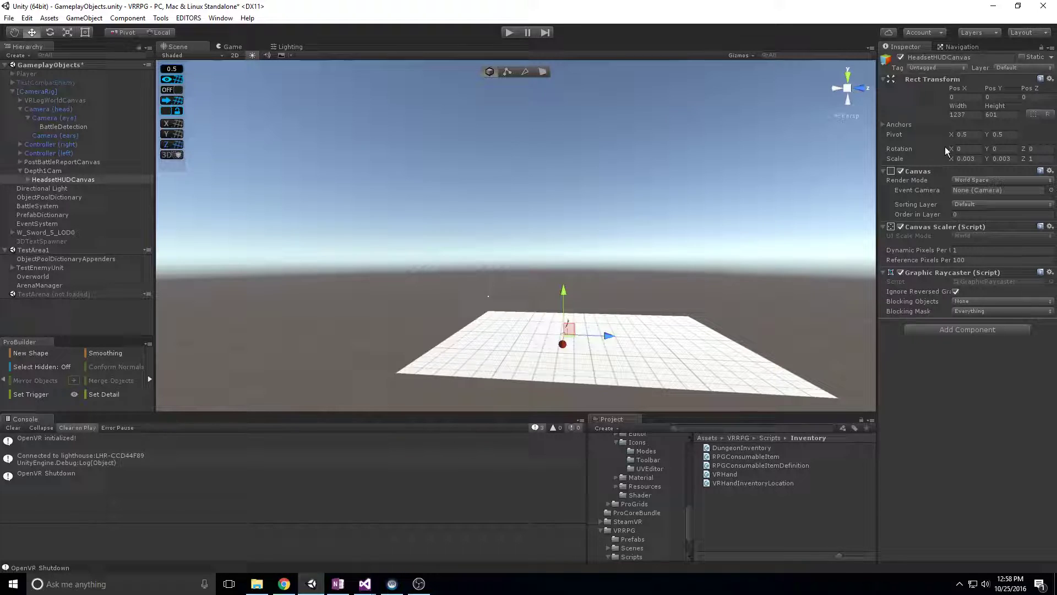
Move HeadsetHUDCanvas and its children to the Depth1 layer, then run and stop a Play test.
{"action": "left_click", "coordinate": [1031, 68]}
{"action": "left_click", "coordinate": [996, 152]}
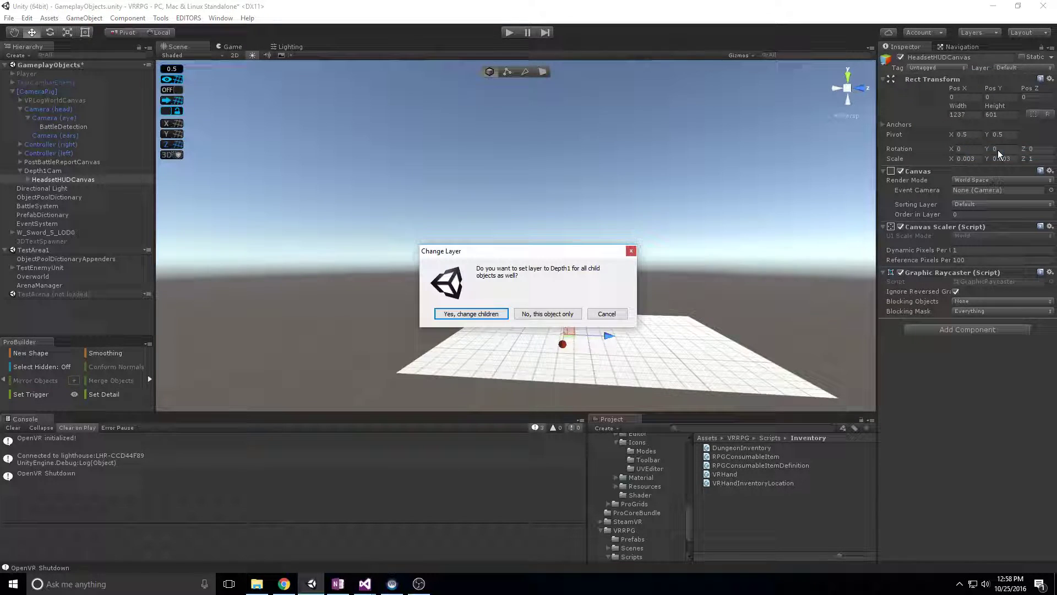
{"action": "left_click", "coordinate": [474, 313]}
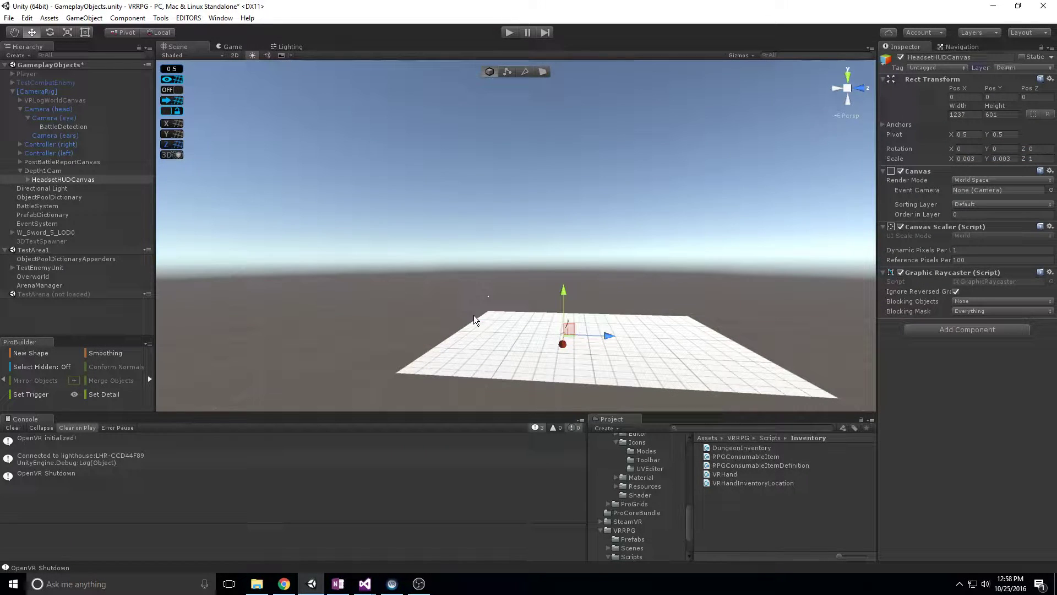
{"action": "left_click", "coordinate": [509, 33]}
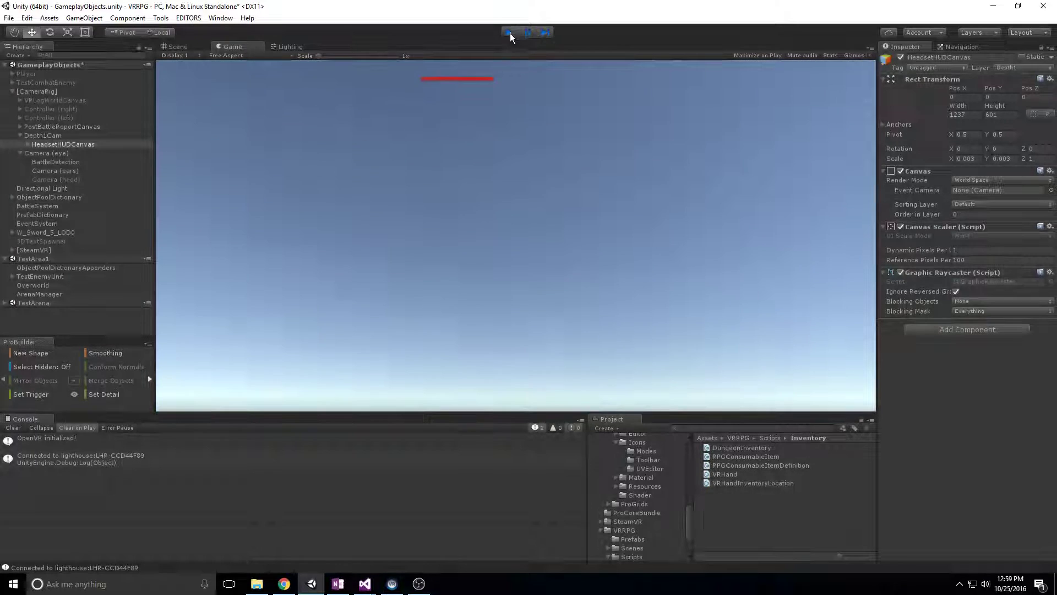
{"action": "left_click", "coordinate": [510, 33]}
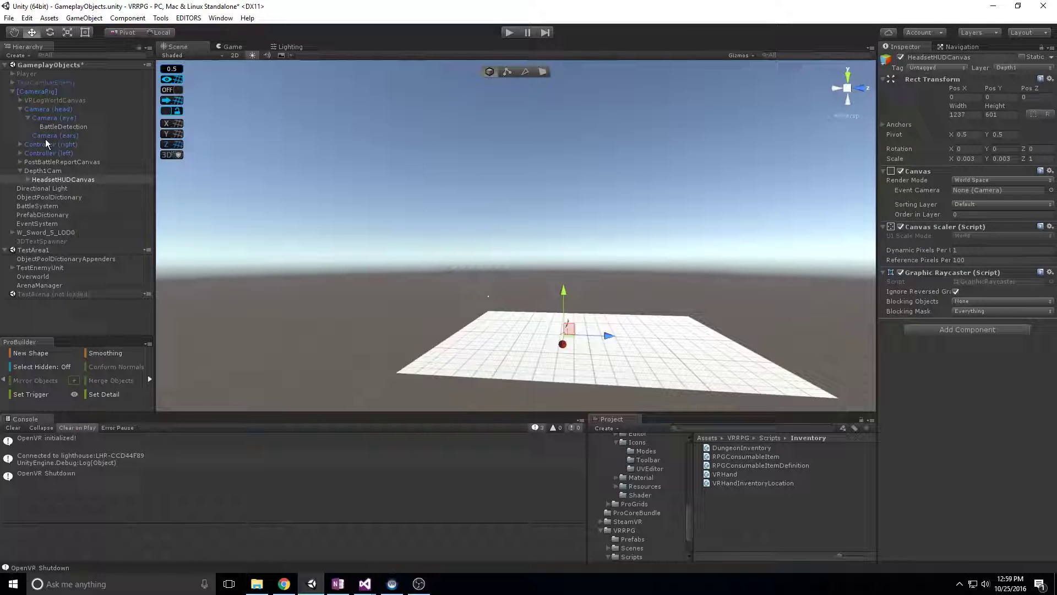
Show Depth1Cam's Camera component and Camera Preview in the Inspector.
{"action": "left_click", "coordinate": [58, 125]}
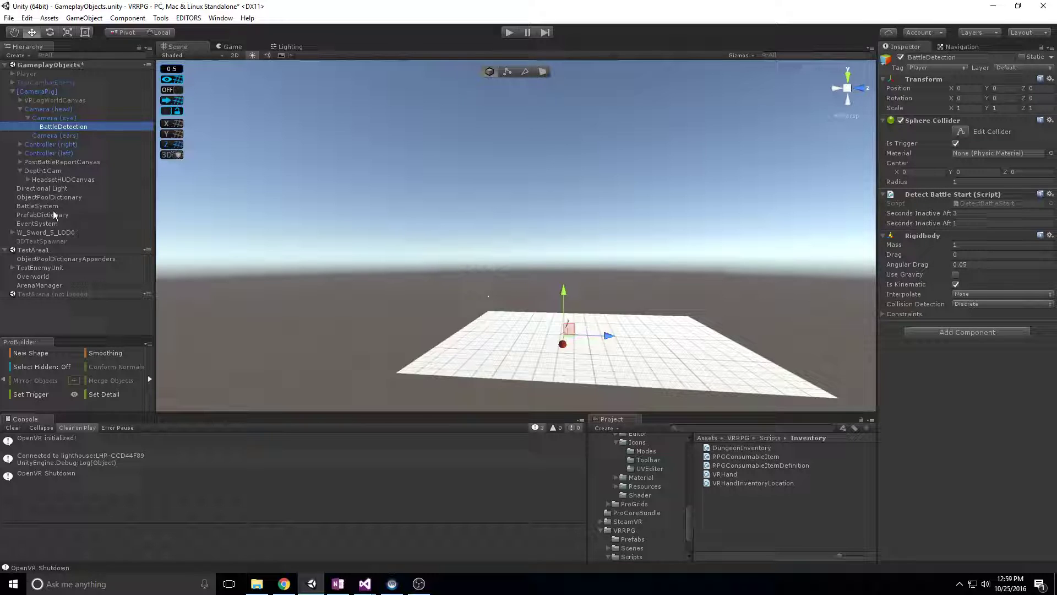
{"action": "left_click", "coordinate": [43, 172]}
Reparent Depth1Cam under Camera (eye) and run a short Play test.
{"action": "left_click_drag", "start_coordinate": [46, 174], "coordinate": [62, 117]}
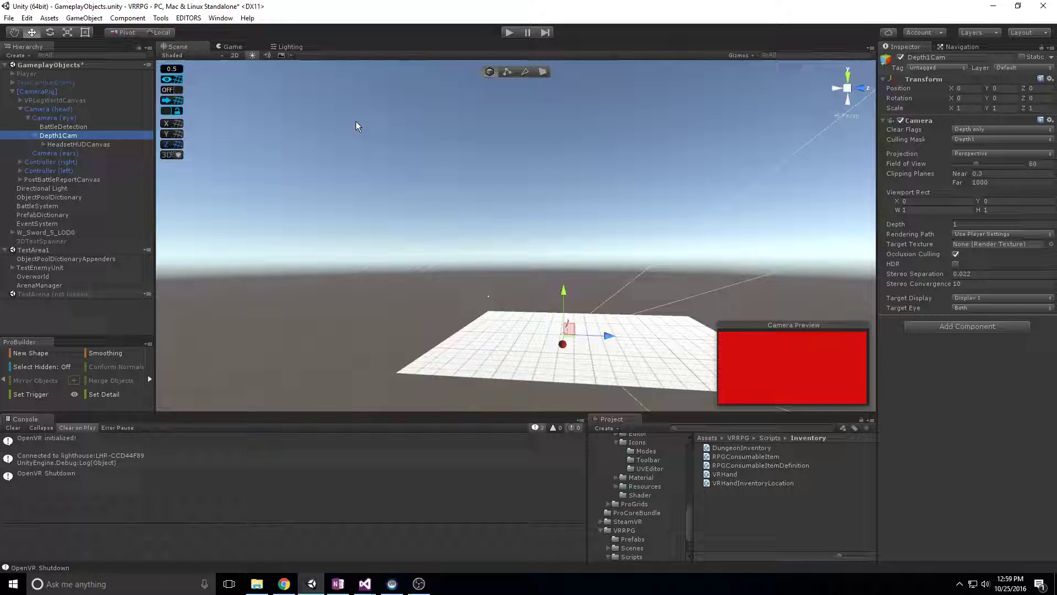
{"action": "left_click", "coordinate": [509, 33]}
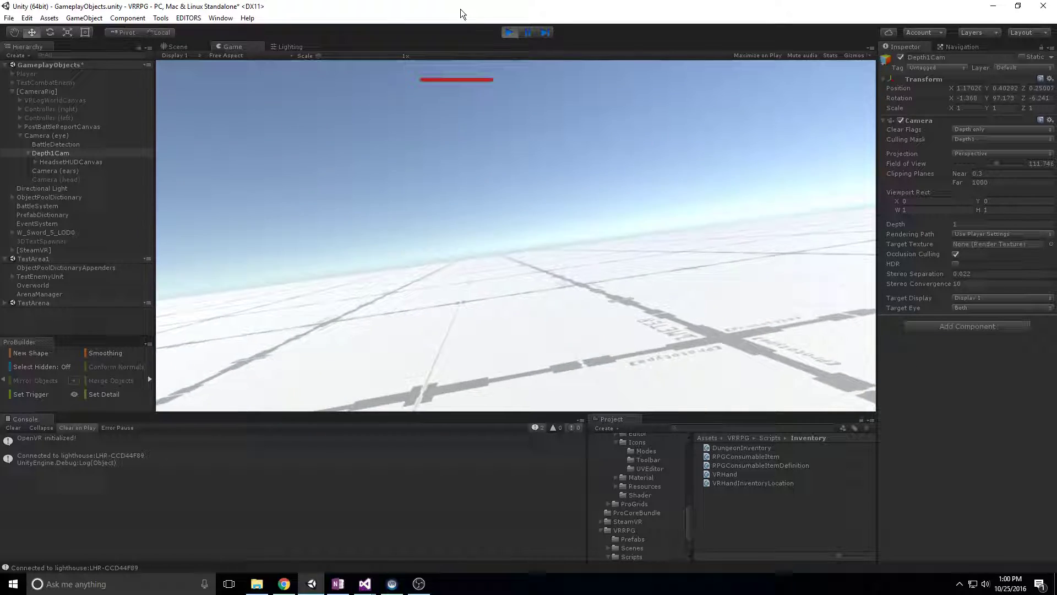
{"action": "left_click", "coordinate": [511, 33]}
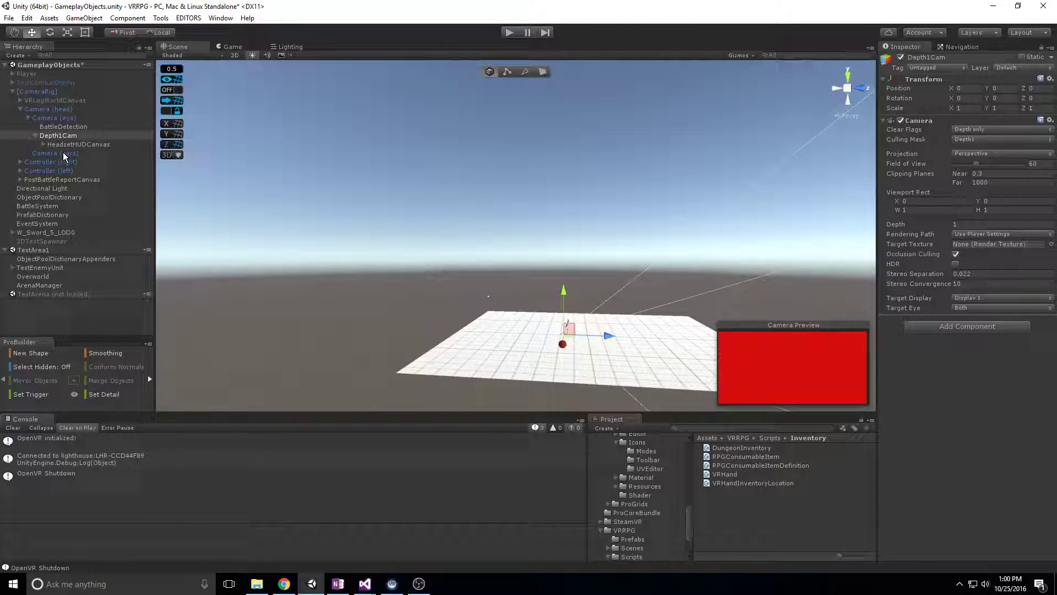
Put HeadsetHUDCanvas and its children on the Default layer.
{"action": "left_click", "coordinate": [71, 144]}
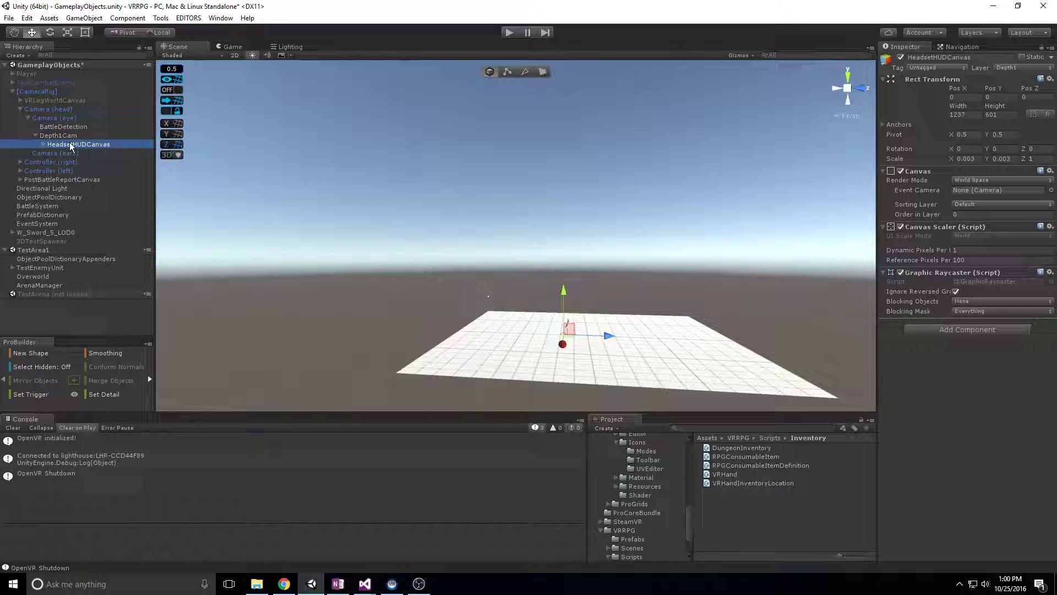
{"action": "left_click", "coordinate": [1012, 68]}
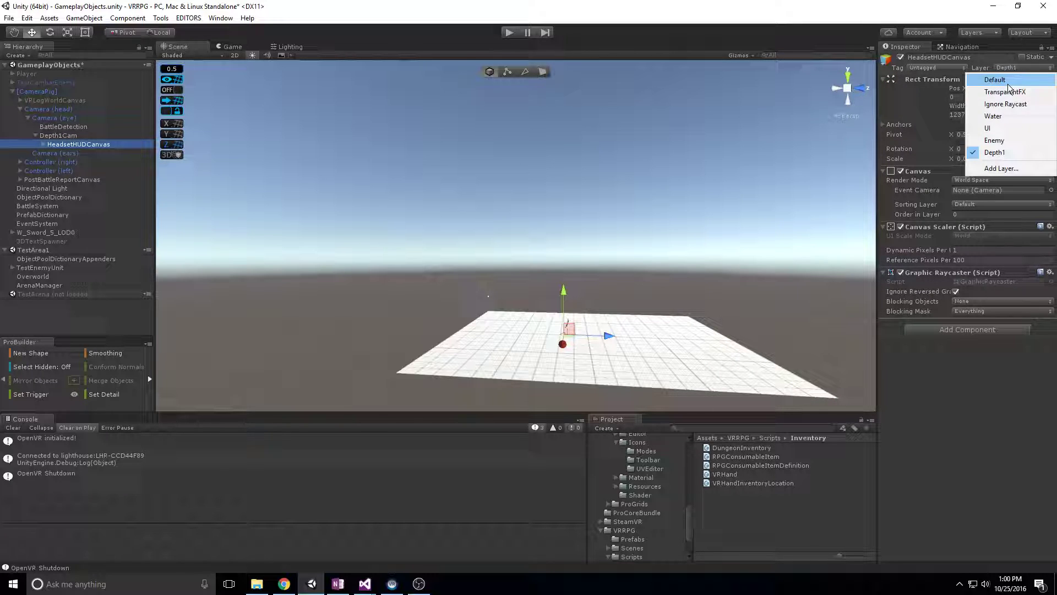
{"action": "left_click", "coordinate": [1004, 81]}
{"action": "left_click", "coordinate": [462, 315]}
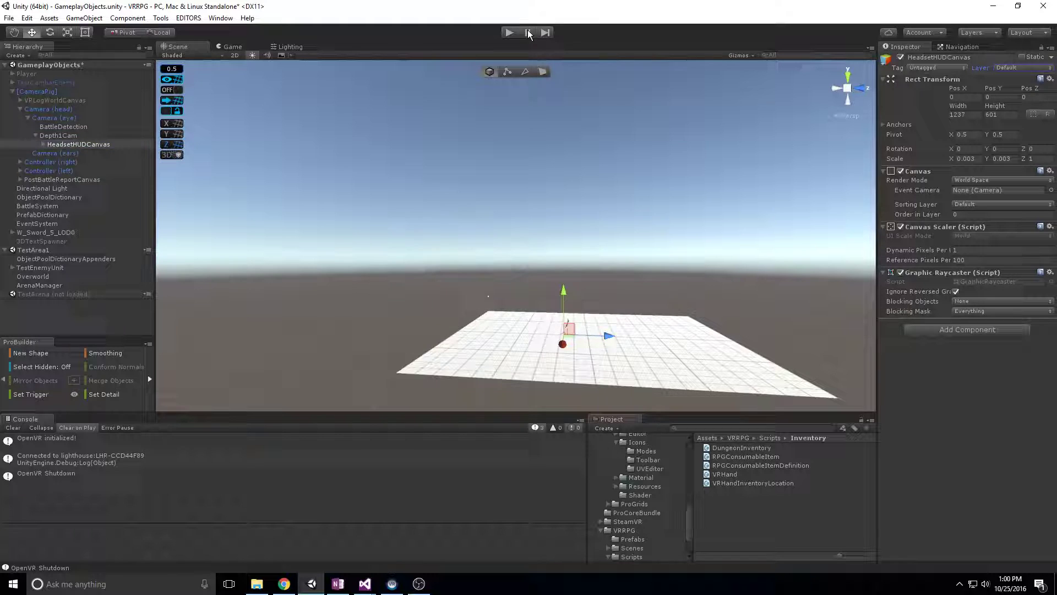
Start Play mode and switch HeadsetHUDCanvas and its children back to the Depth1 layer.
{"action": "left_click", "coordinate": [513, 31]}
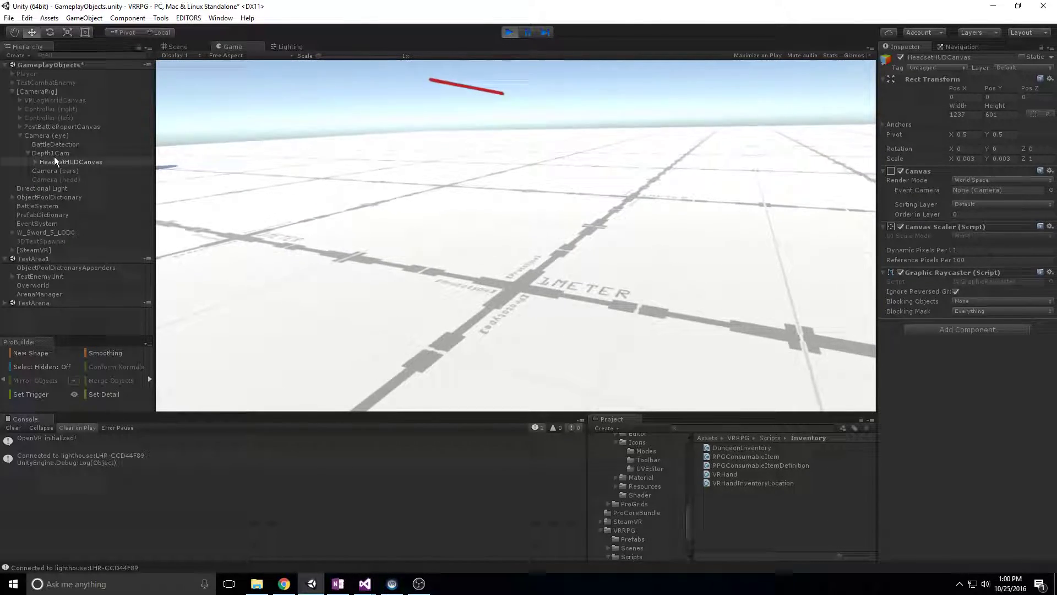
{"action": "left_click", "coordinate": [1012, 69]}
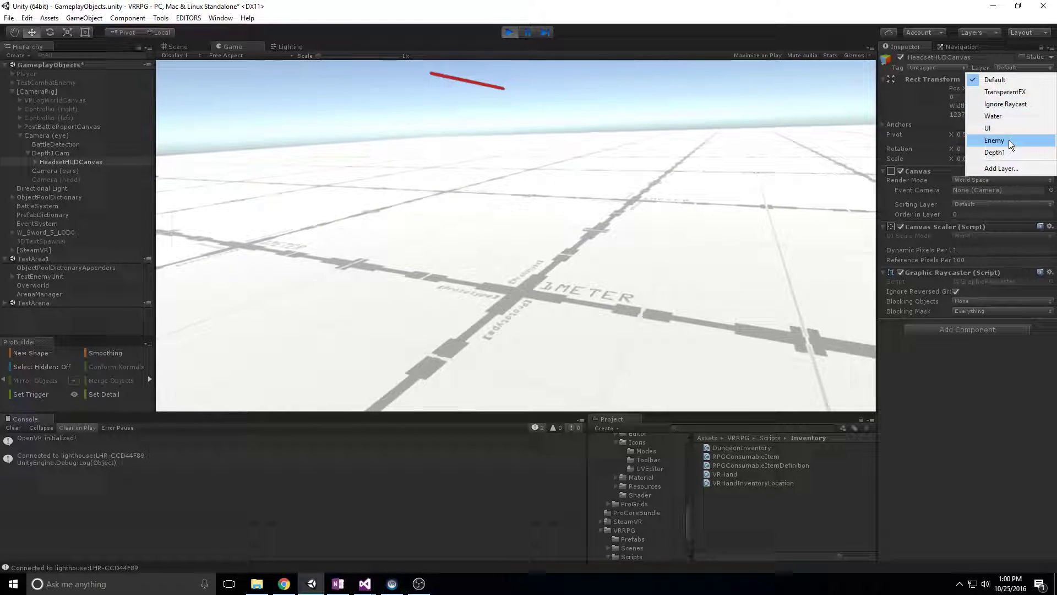
{"action": "left_click", "coordinate": [1010, 152]}
{"action": "left_click", "coordinate": [488, 315]}
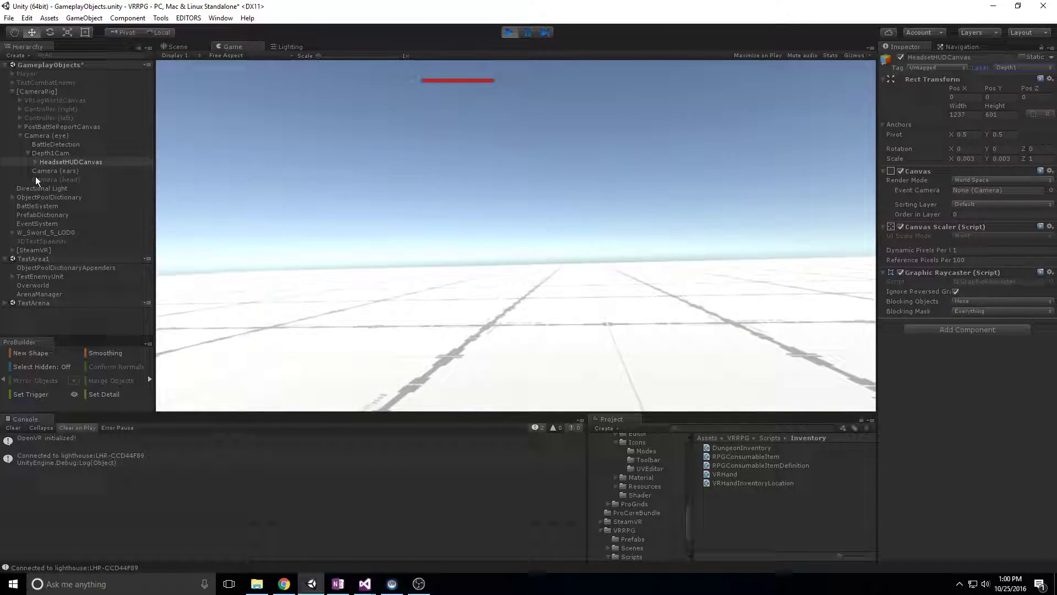
During play, inspect Depth1Cam, HeadsetHUDCanvas and Camera (eye) settings.
{"action": "left_click", "coordinate": [55, 153]}
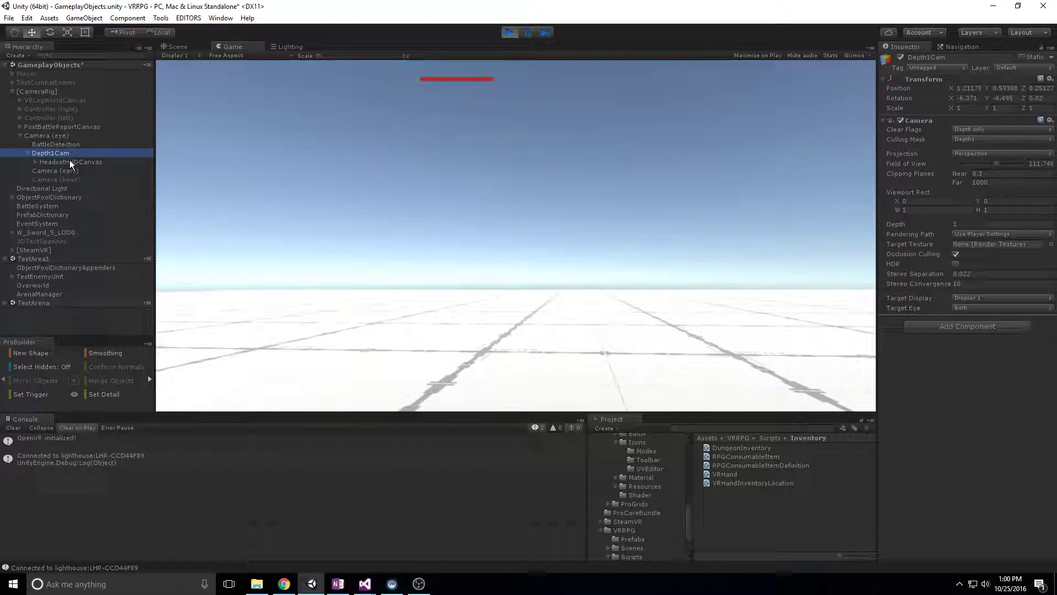
{"action": "left_click", "coordinate": [69, 161]}
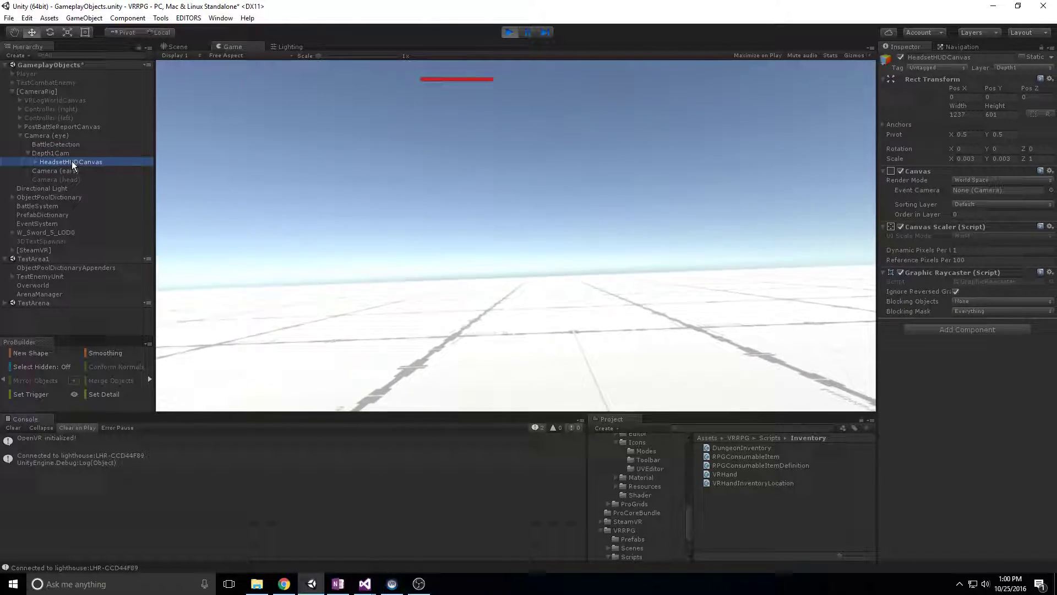
{"action": "left_click", "coordinate": [59, 154]}
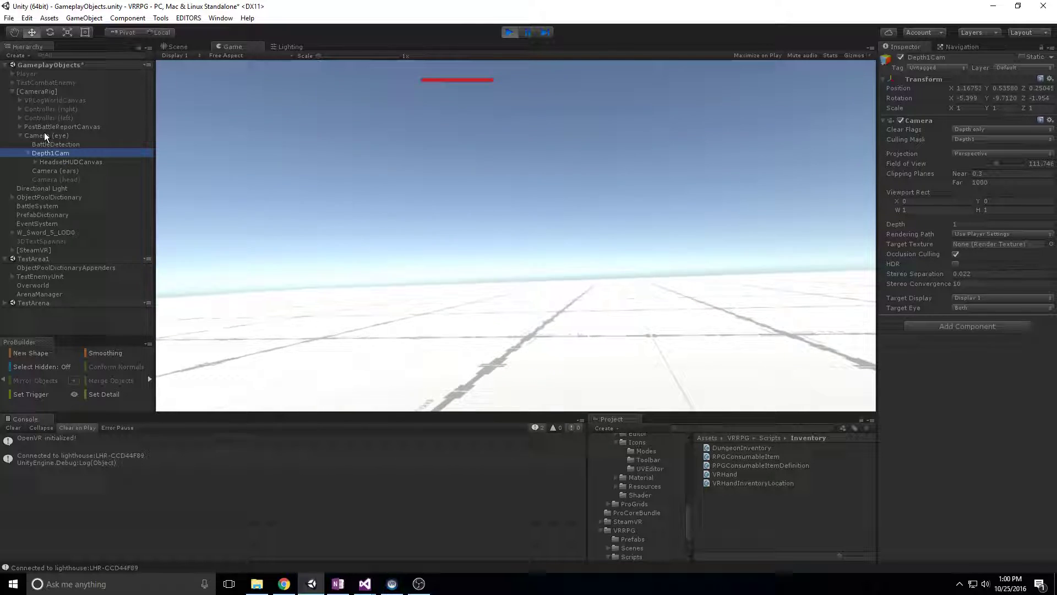
{"action": "left_click", "coordinate": [44, 136]}
{"action": "left_click", "coordinate": [63, 155]}
{"action": "left_click", "coordinate": [70, 164]}
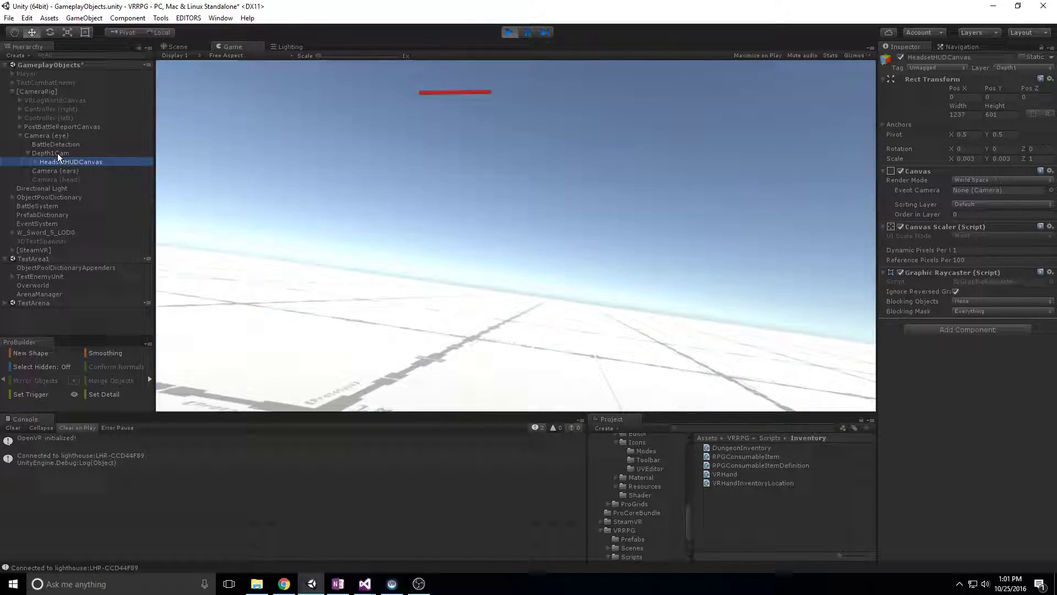
Compare Depth1Cam's live transform against Camera (eye)'s, then bring up the Scene view.
{"action": "left_click", "coordinate": [58, 153]}
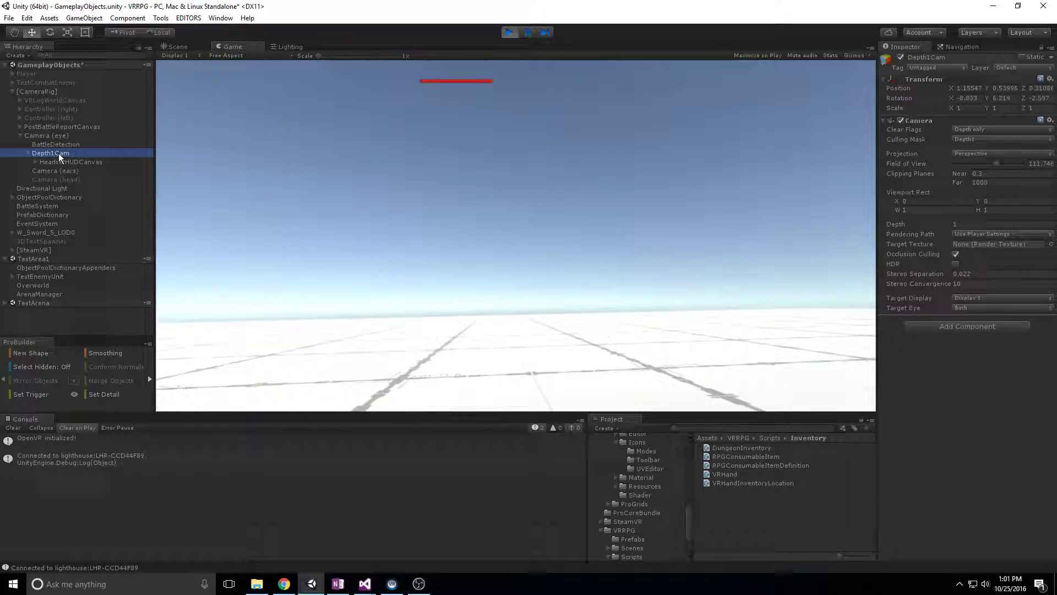
{"action": "left_click", "coordinate": [45, 134]}
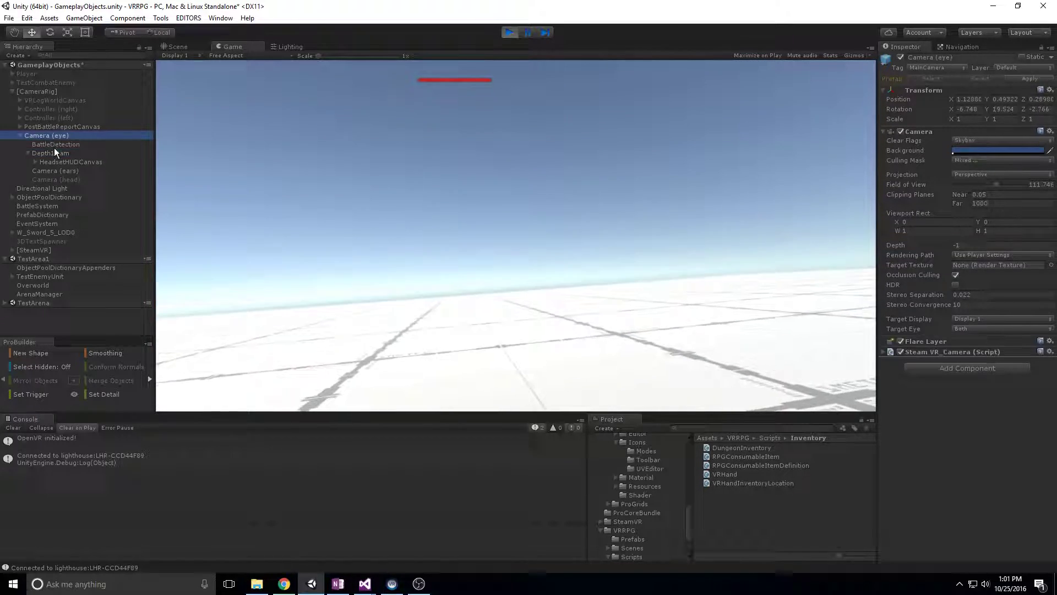
{"action": "left_click", "coordinate": [57, 152]}
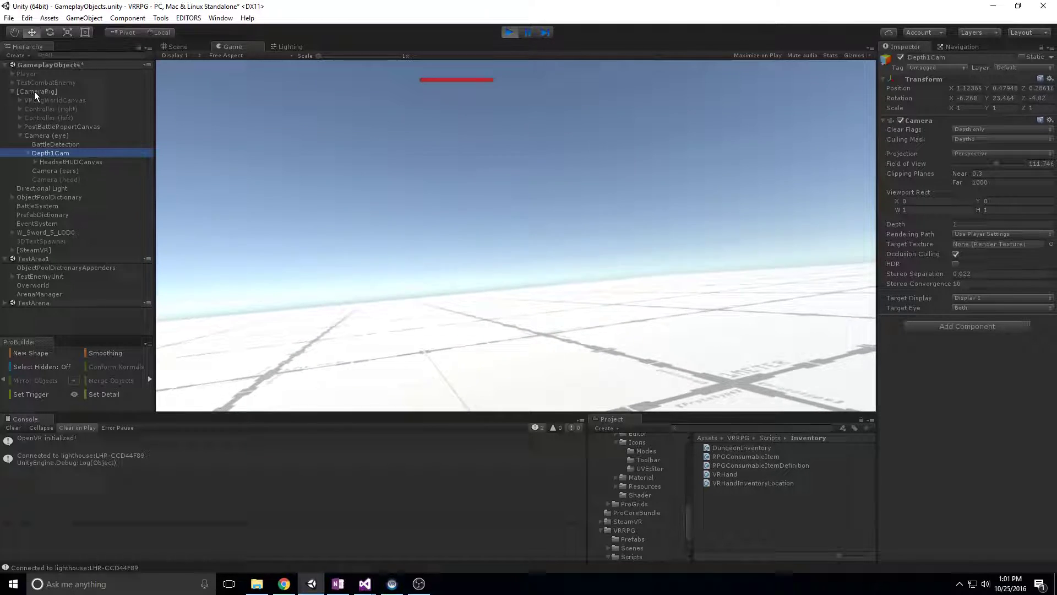
{"action": "left_click", "coordinate": [44, 135]}
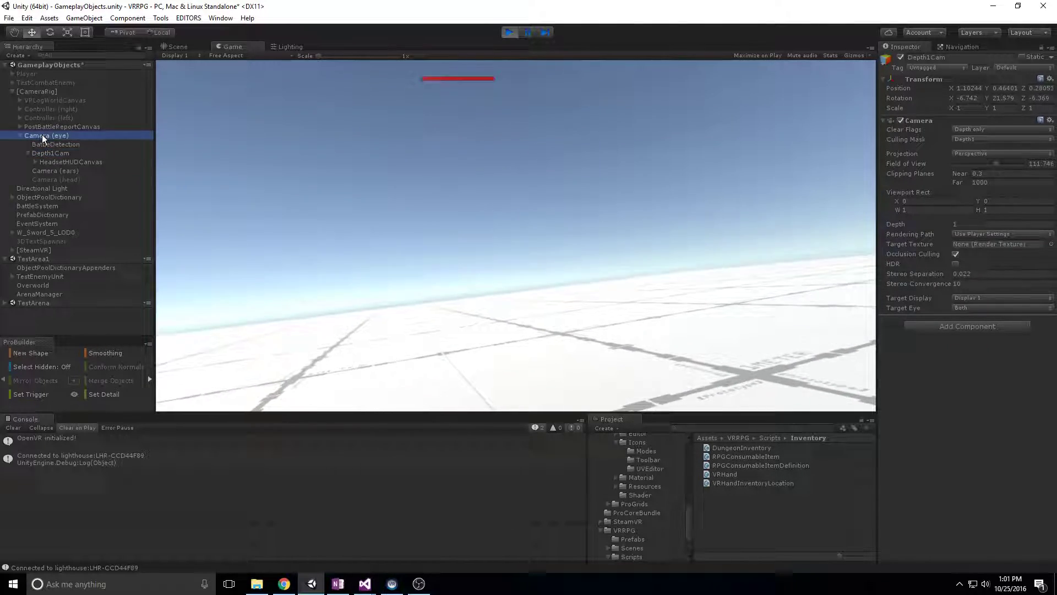
{"action": "left_click", "coordinate": [49, 153]}
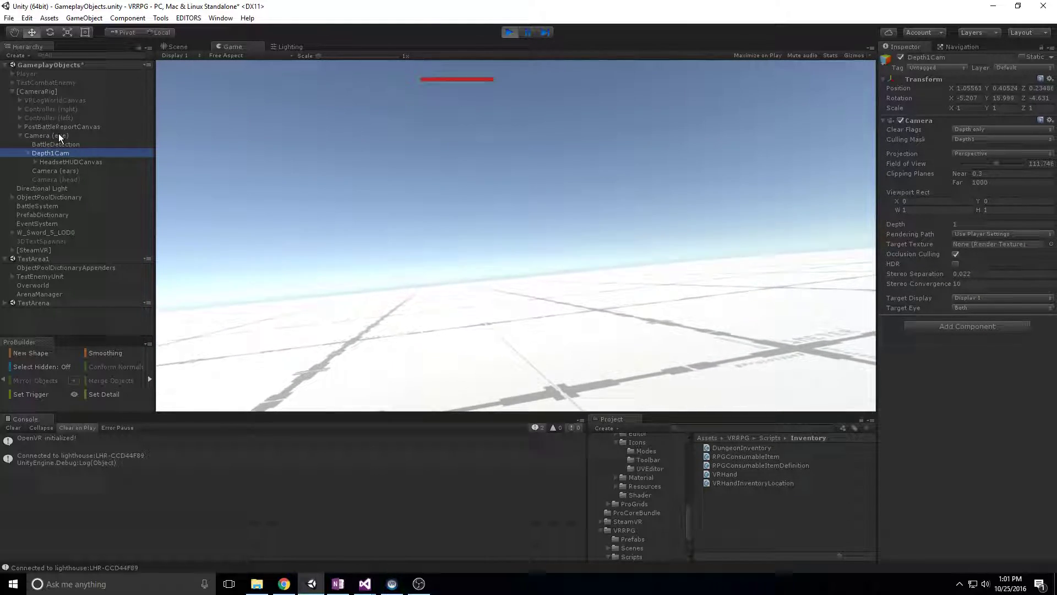
{"action": "left_click", "coordinate": [59, 135]}
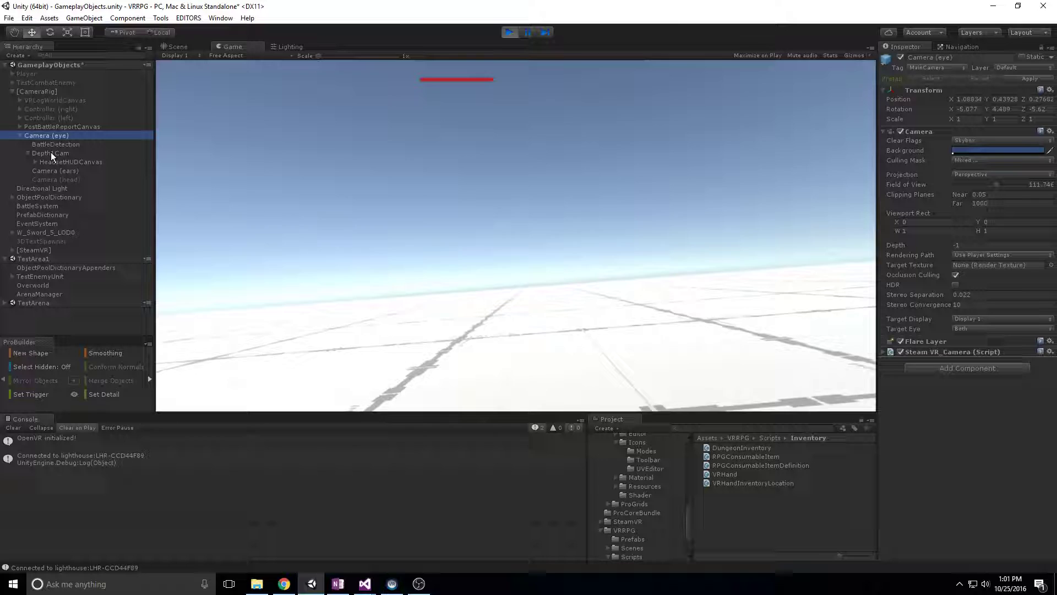
{"action": "left_click", "coordinate": [51, 152]}
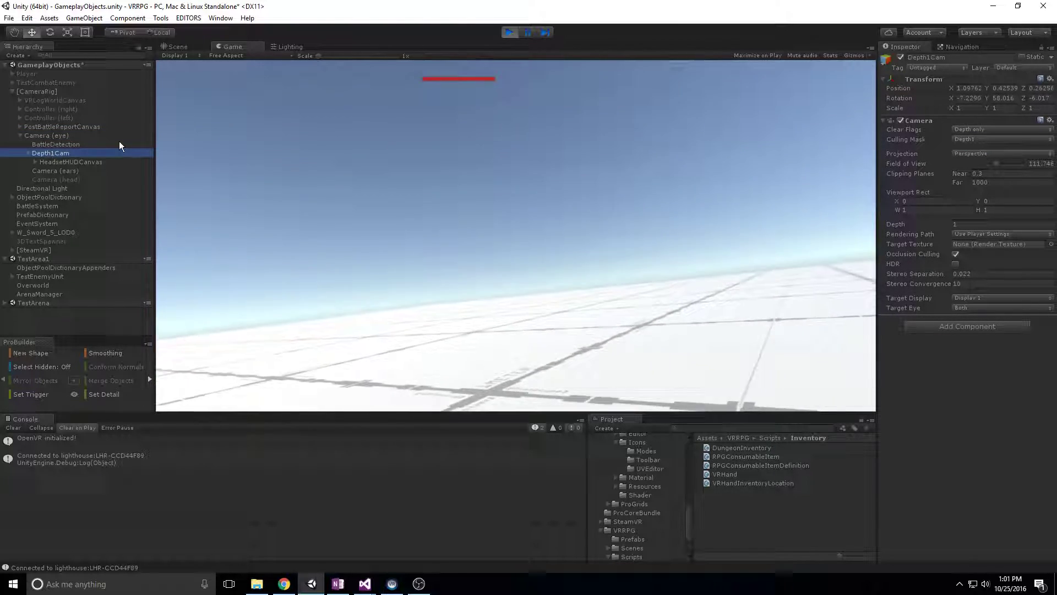
{"action": "left_click", "coordinate": [175, 48]}
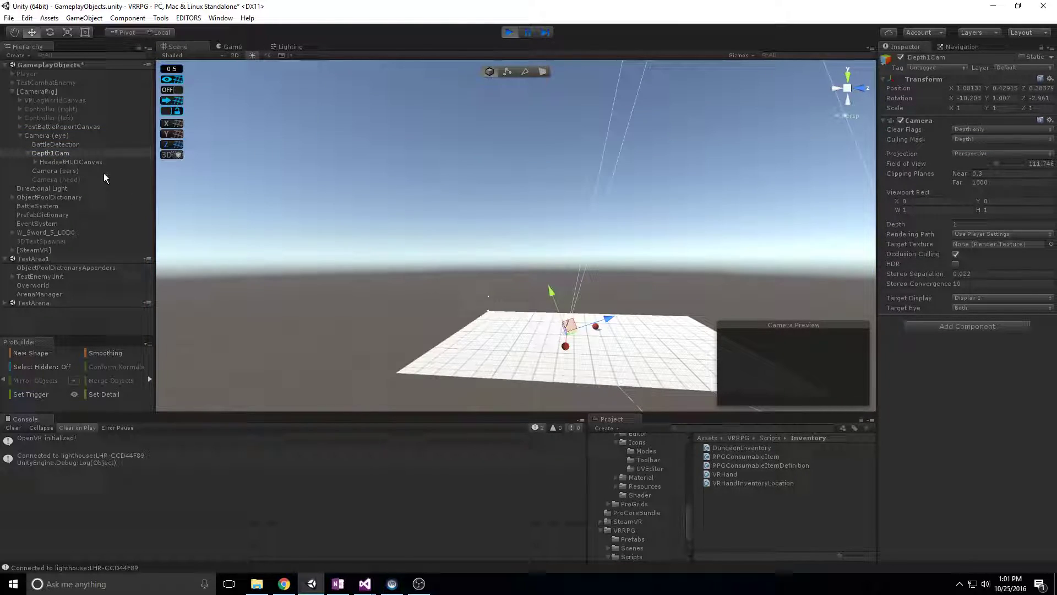
Frame Depth1Cam in the Scene view and compare its position with Camera (eye).
{"action": "double_click", "coordinate": [50, 153]}
{"action": "left_click_drag", "start_coordinate": [449, 237], "coordinate": [374, 238], "text": "alt"}
{"action": "left_click", "coordinate": [37, 136]}
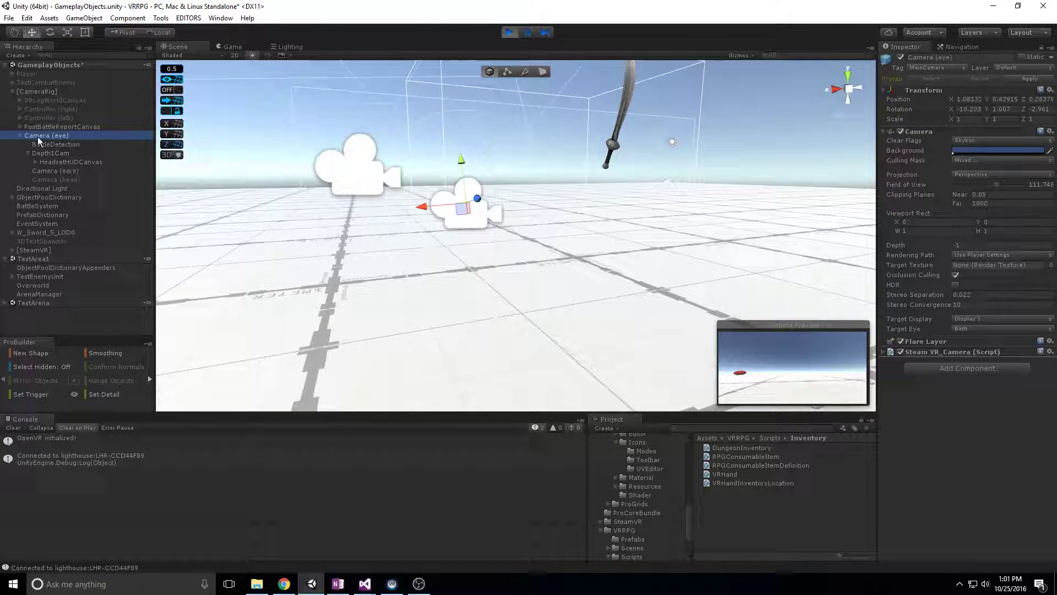
{"action": "left_click", "coordinate": [46, 152]}
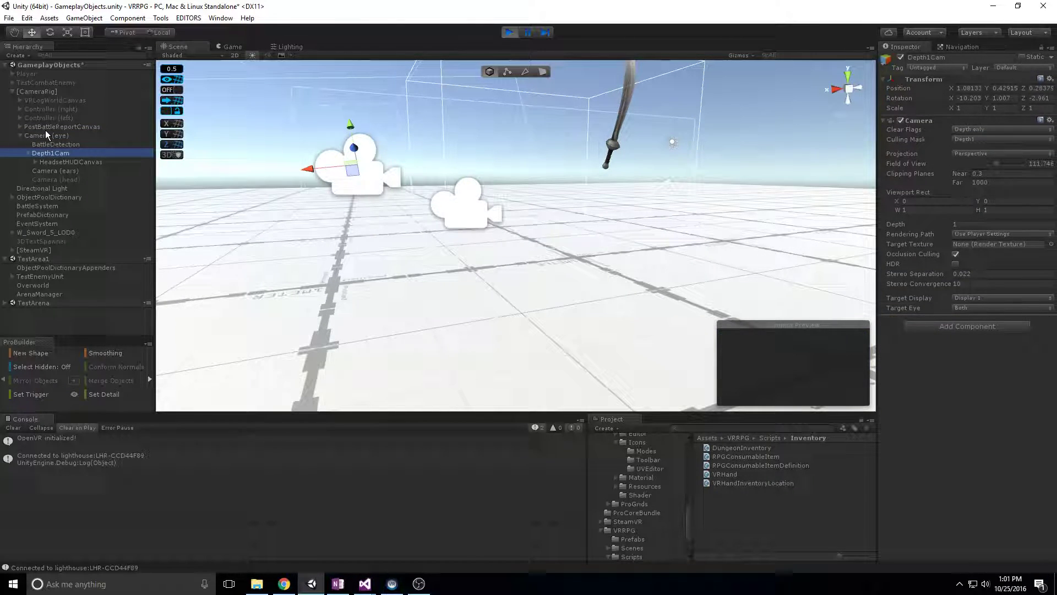
{"action": "left_click", "coordinate": [45, 129]}
{"action": "left_click", "coordinate": [52, 137]}
{"action": "left_click", "coordinate": [49, 153]}
{"action": "left_click", "coordinate": [49, 133]}
{"action": "left_click", "coordinate": [55, 154]}
Stop Play mode, compare Camera (eye) and Camera (head) settings, then run and stop a quick test.
{"action": "left_click", "coordinate": [509, 33]}
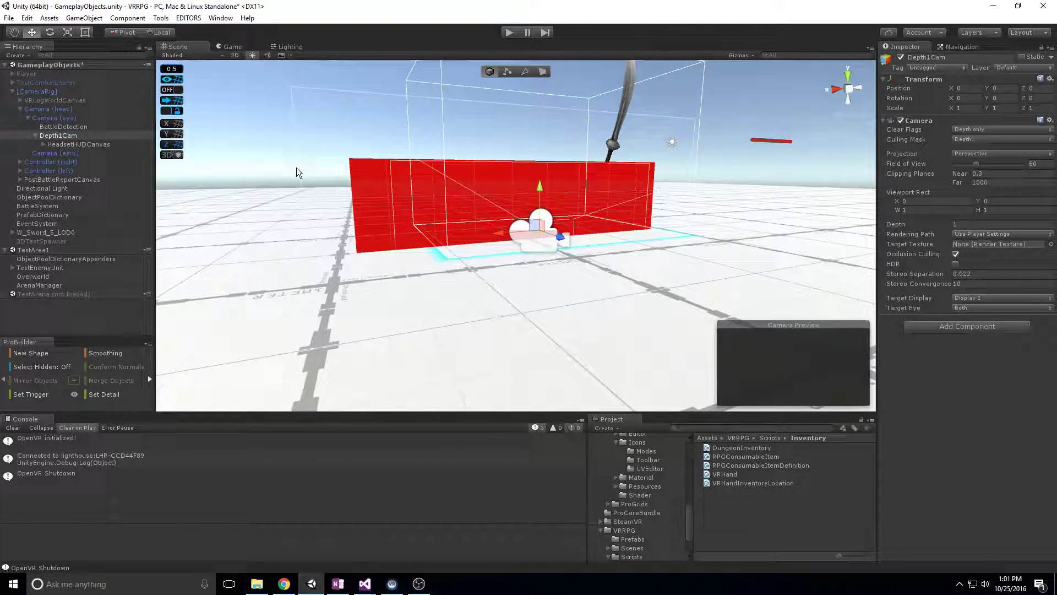
{"action": "left_click", "coordinate": [37, 136]}
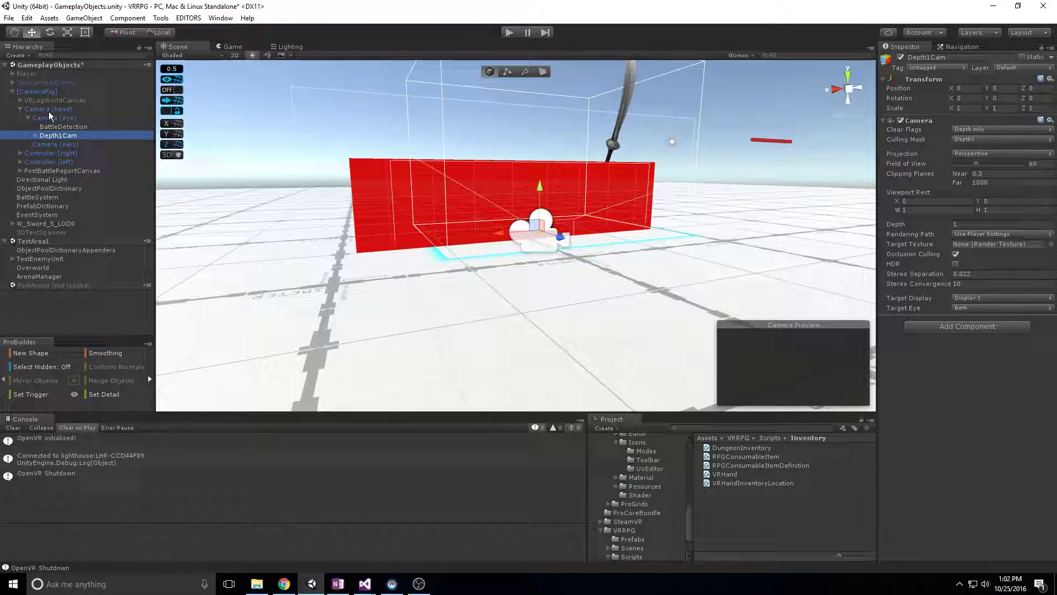
{"action": "left_click", "coordinate": [44, 119]}
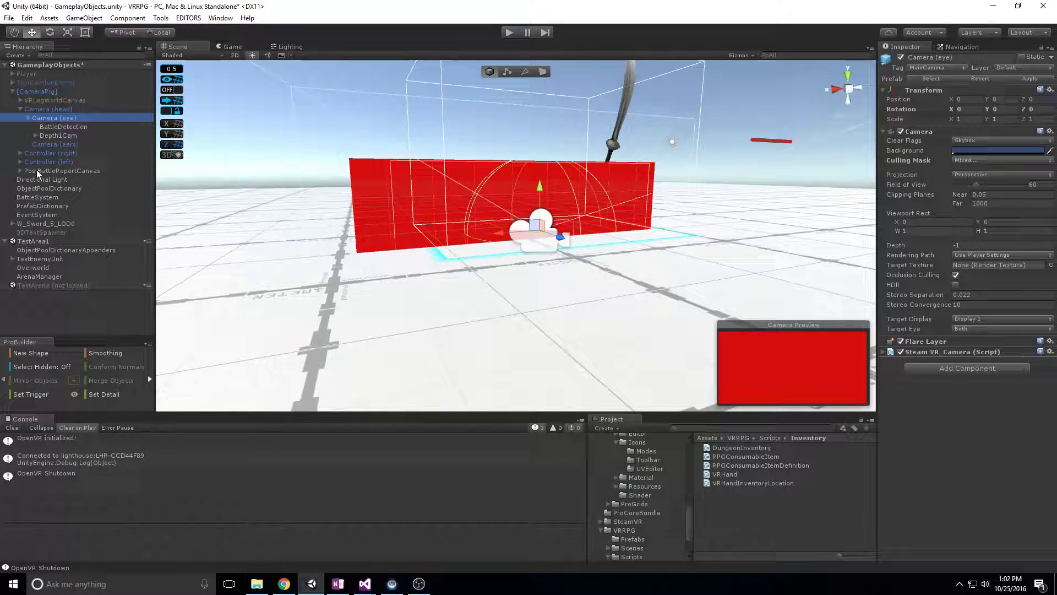
{"action": "left_click", "coordinate": [48, 110]}
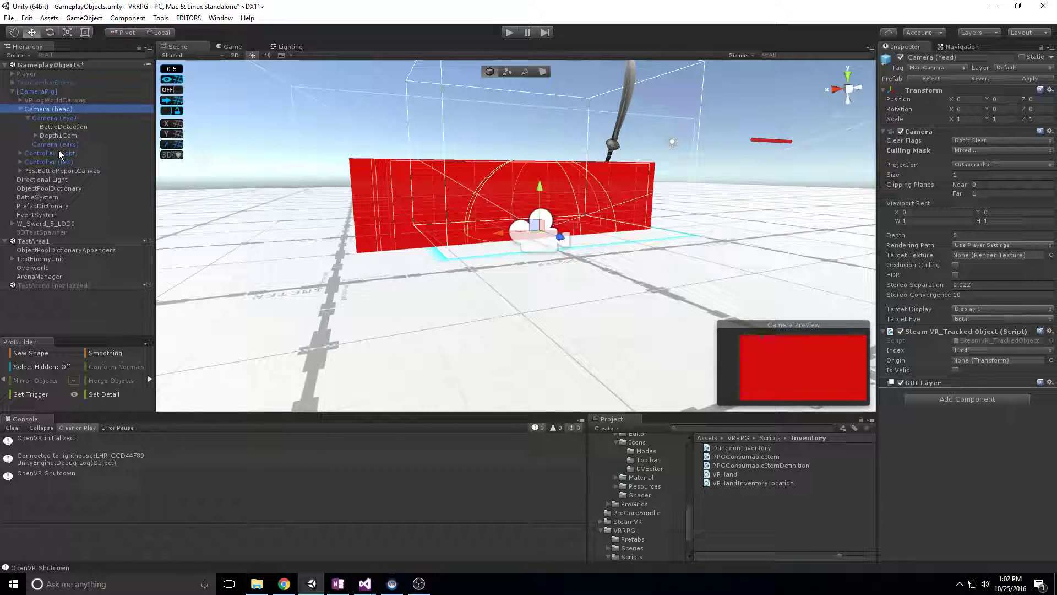
{"action": "left_click", "coordinate": [510, 33]}
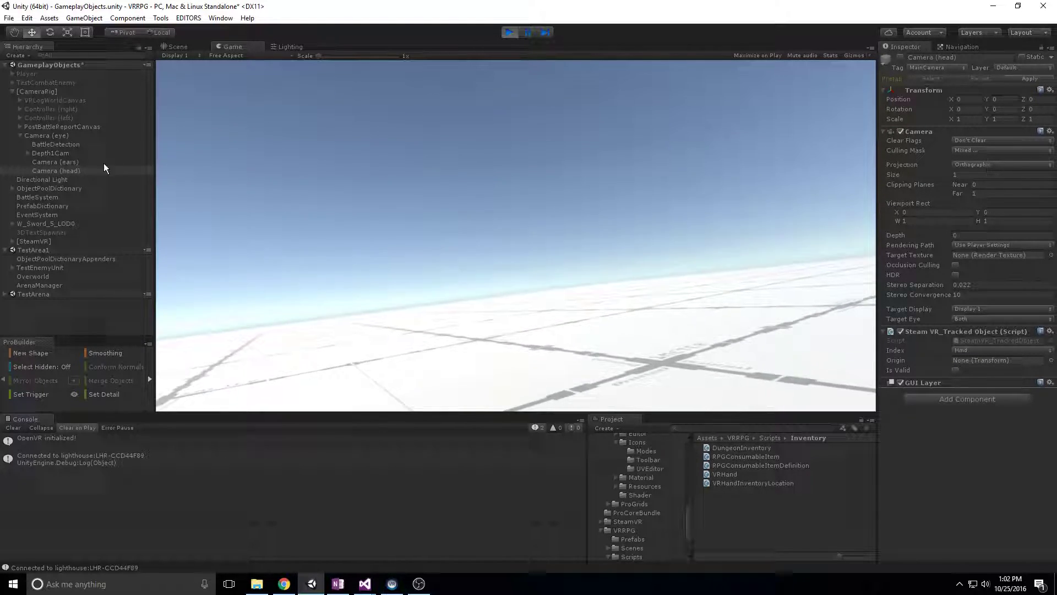
{"action": "left_click", "coordinate": [510, 33]}
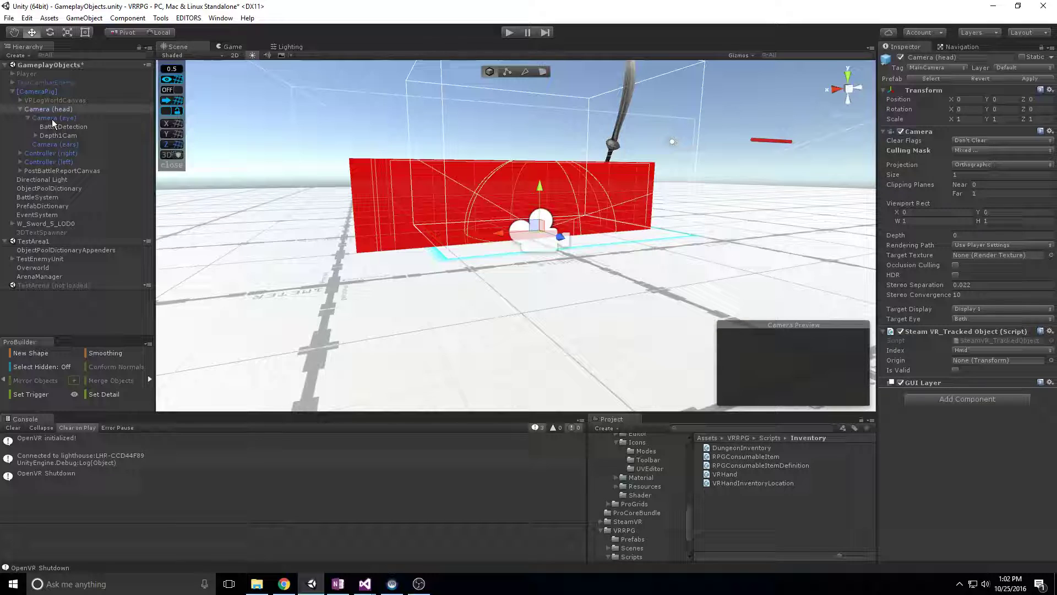
Reparent Depth1Cam from Camera (eye) to [CameraRig] and start another Play-mode test.
{"action": "left_click", "coordinate": [63, 136]}
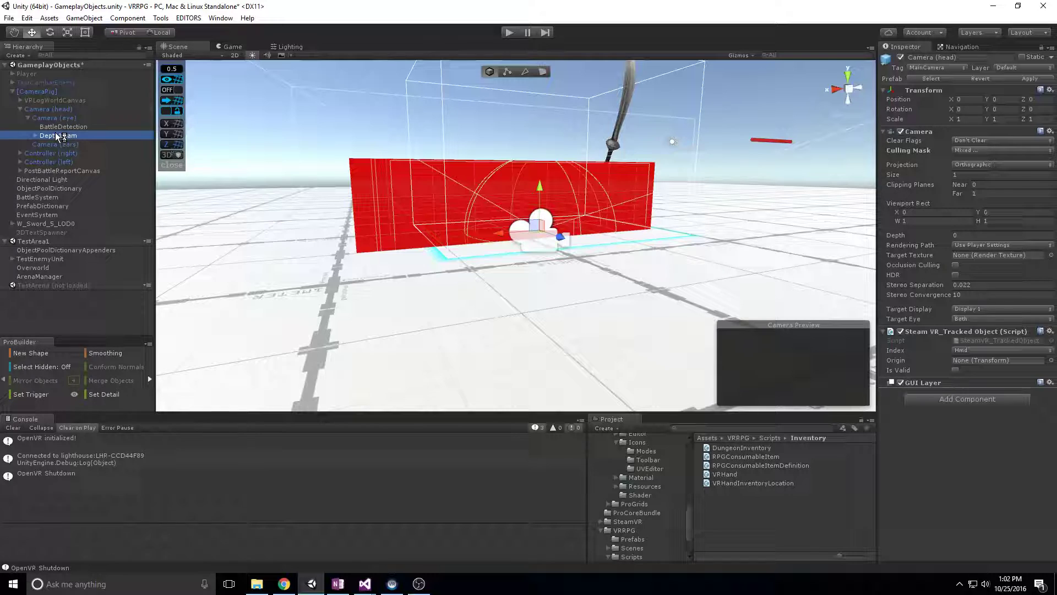
{"action": "left_click_drag", "start_coordinate": [43, 91], "coordinate": [43, 90]}
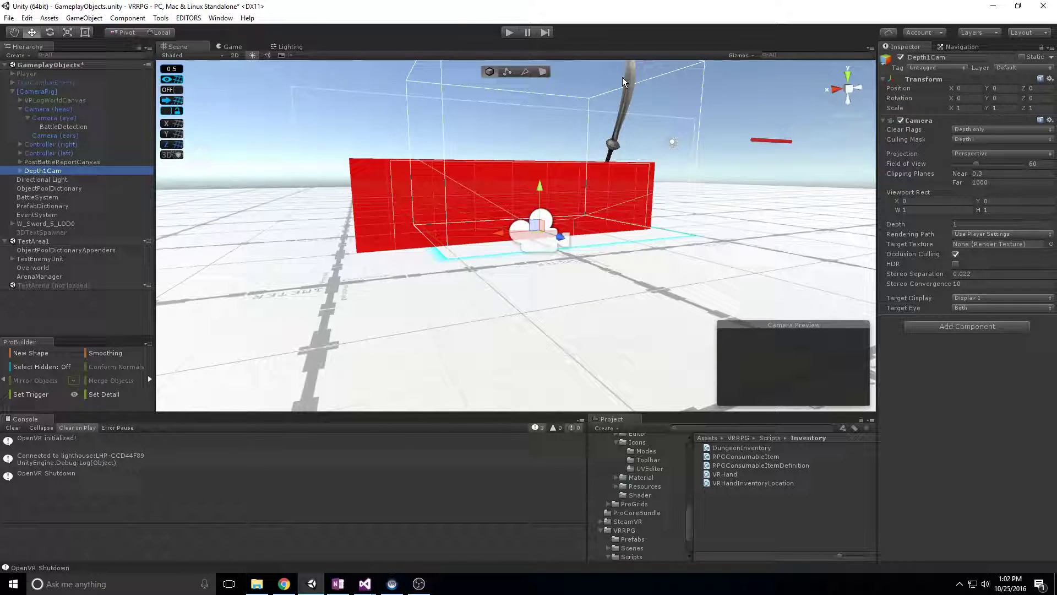
{"action": "left_click", "coordinate": [509, 32]}
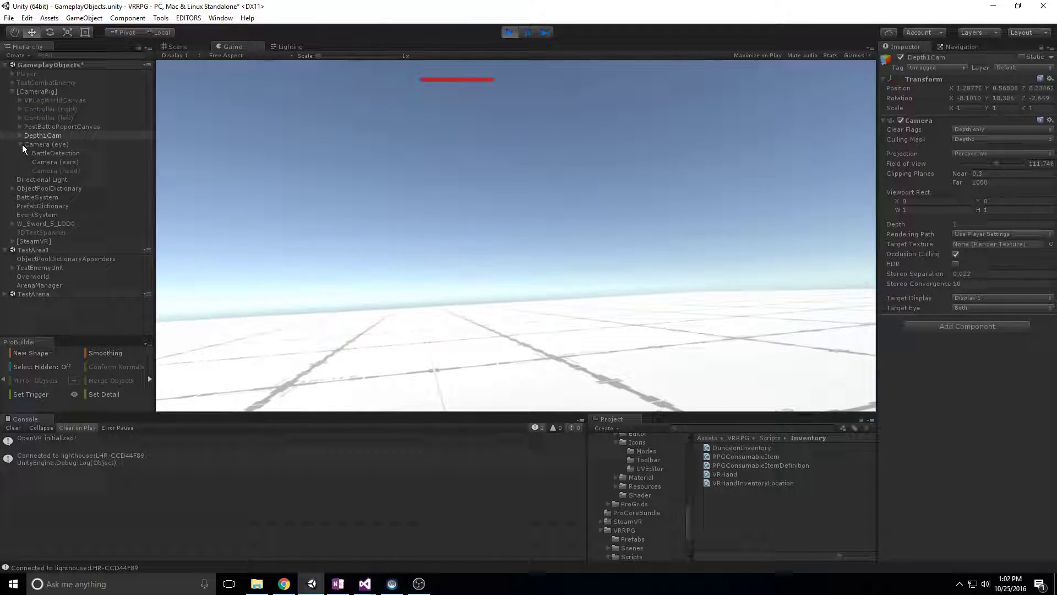
Compare Depth1Cam's live transform with [CameraRig] and Camera (eye) while the game runs.
{"action": "left_click", "coordinate": [22, 144]}
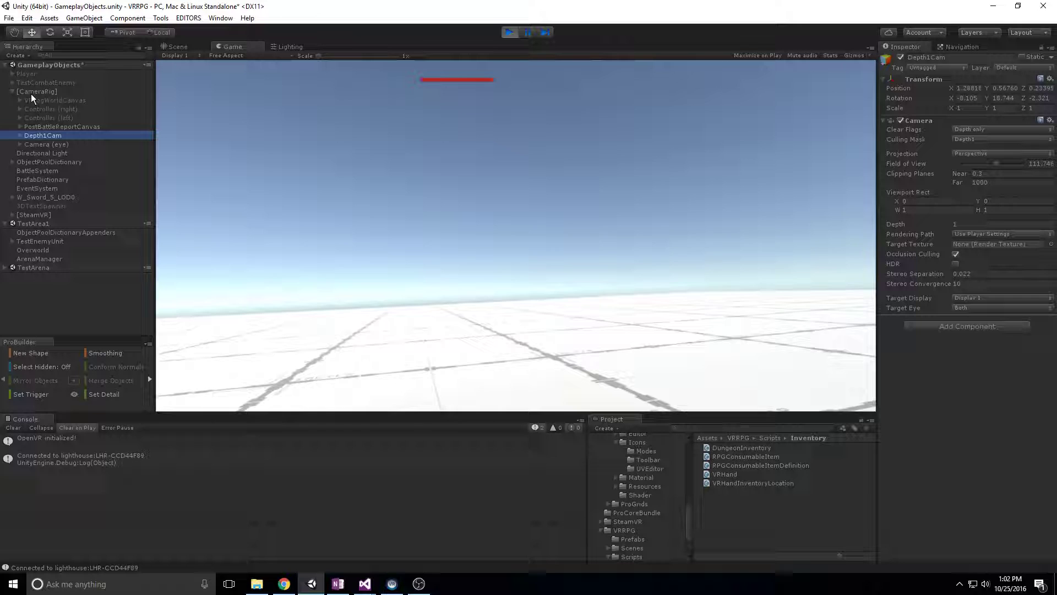
{"action": "left_click", "coordinate": [32, 92]}
{"action": "left_click", "coordinate": [43, 137]}
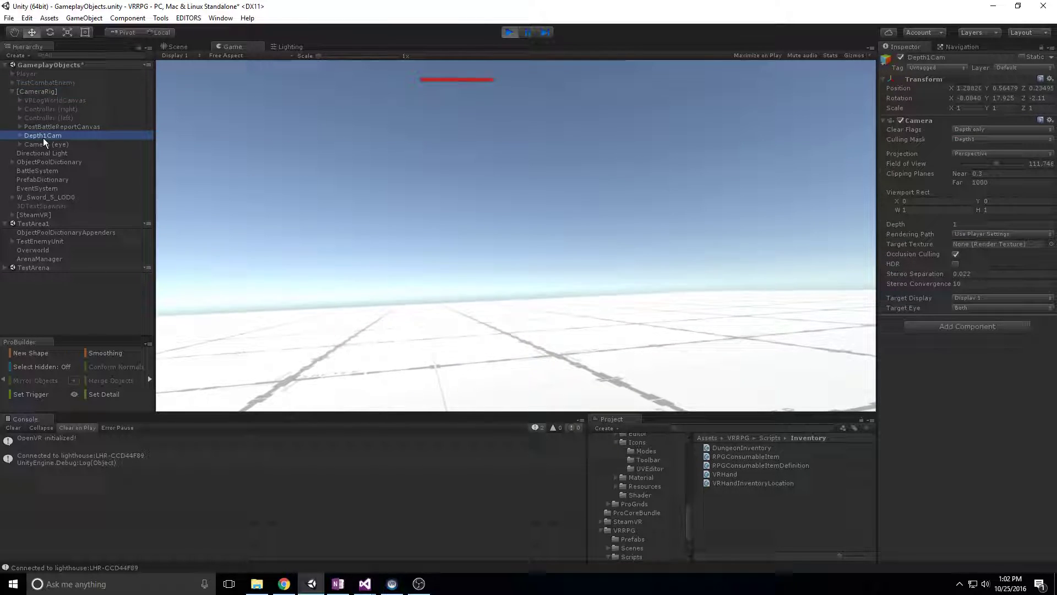
{"action": "left_click", "coordinate": [29, 92]}
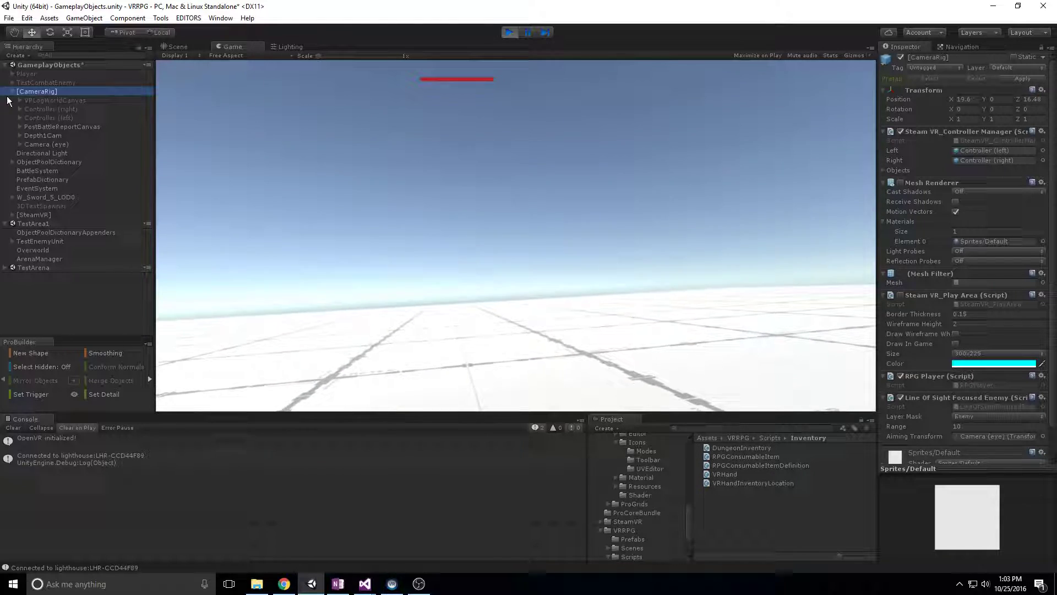
{"action": "left_click", "coordinate": [43, 137]}
{"action": "left_click", "coordinate": [36, 146]}
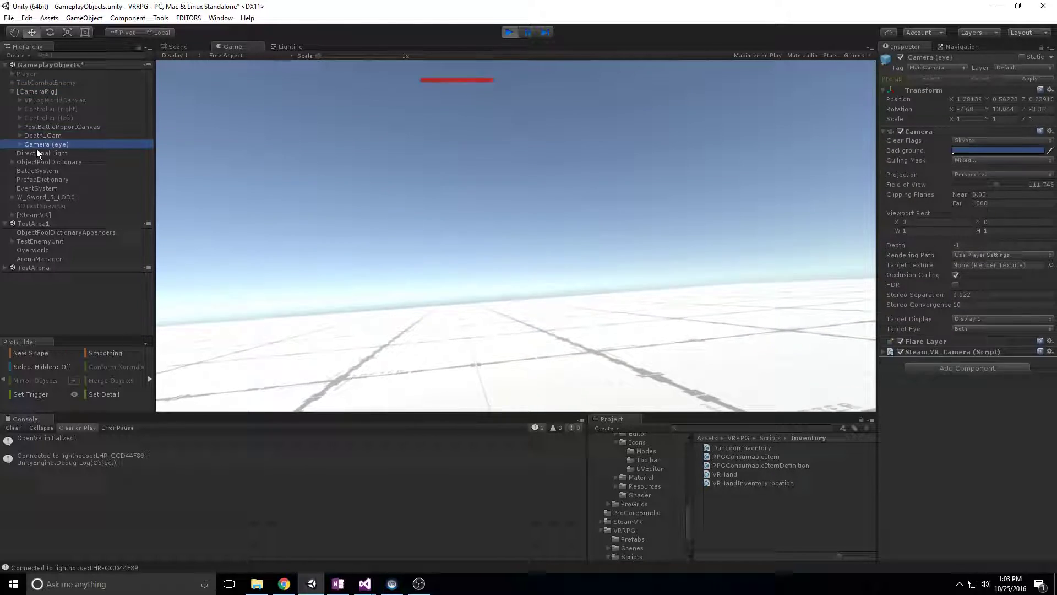
Expand Camera (eye) and confirm its tracked transform matches Depth1Cam's.
{"action": "left_click", "coordinate": [21, 144]}
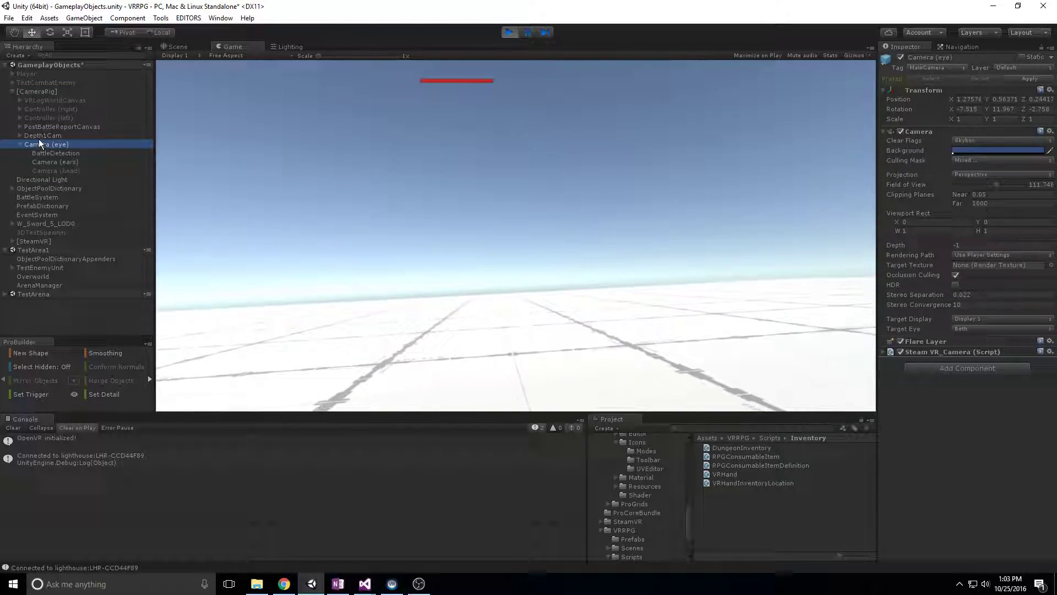
{"action": "left_click", "coordinate": [44, 135]}
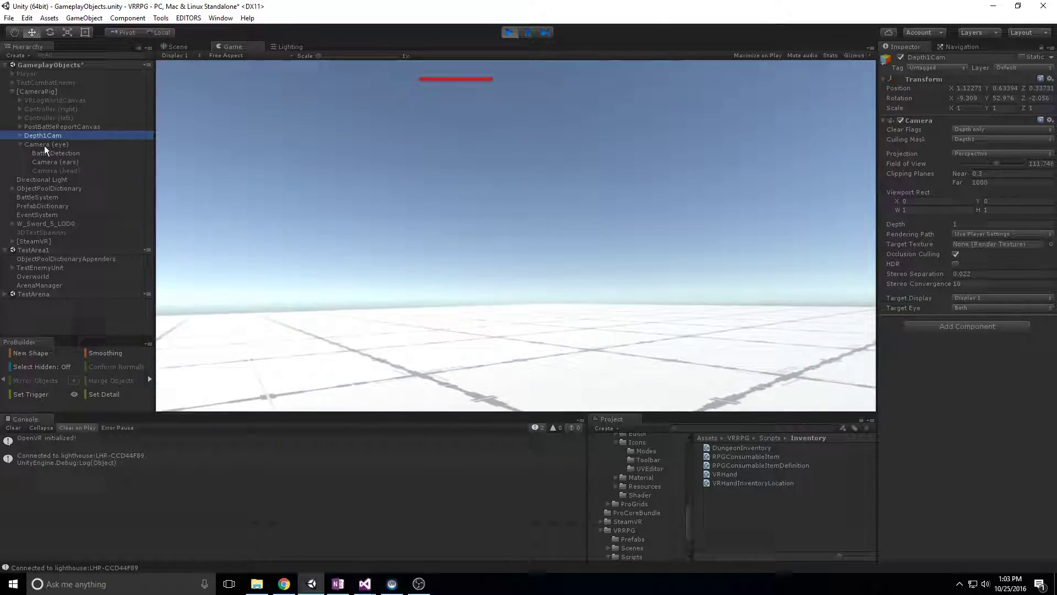
{"action": "left_click", "coordinate": [40, 142]}
{"action": "left_click", "coordinate": [45, 135]}
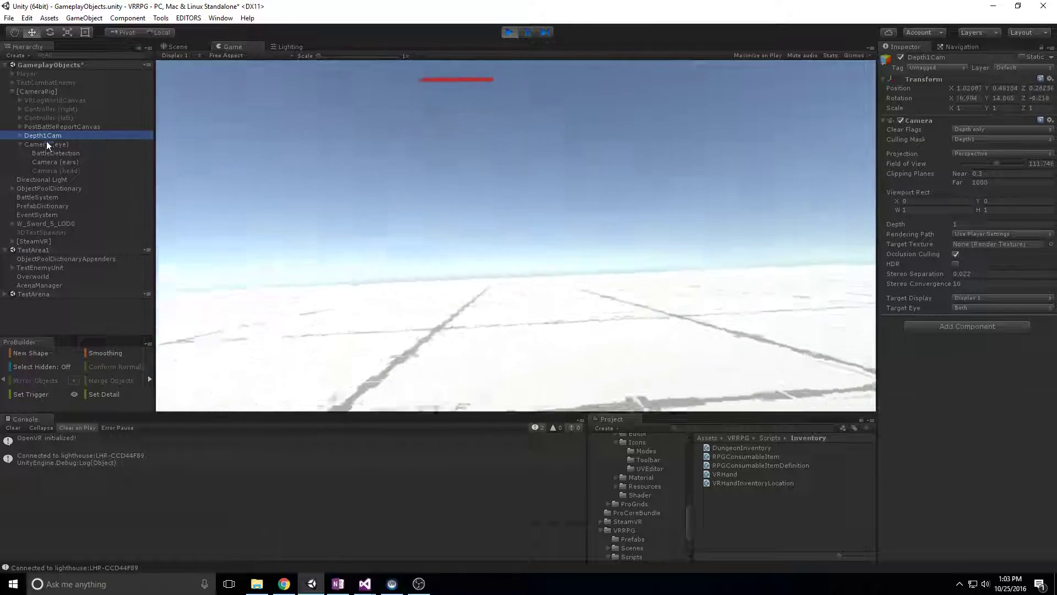
{"action": "left_click", "coordinate": [21, 144]}
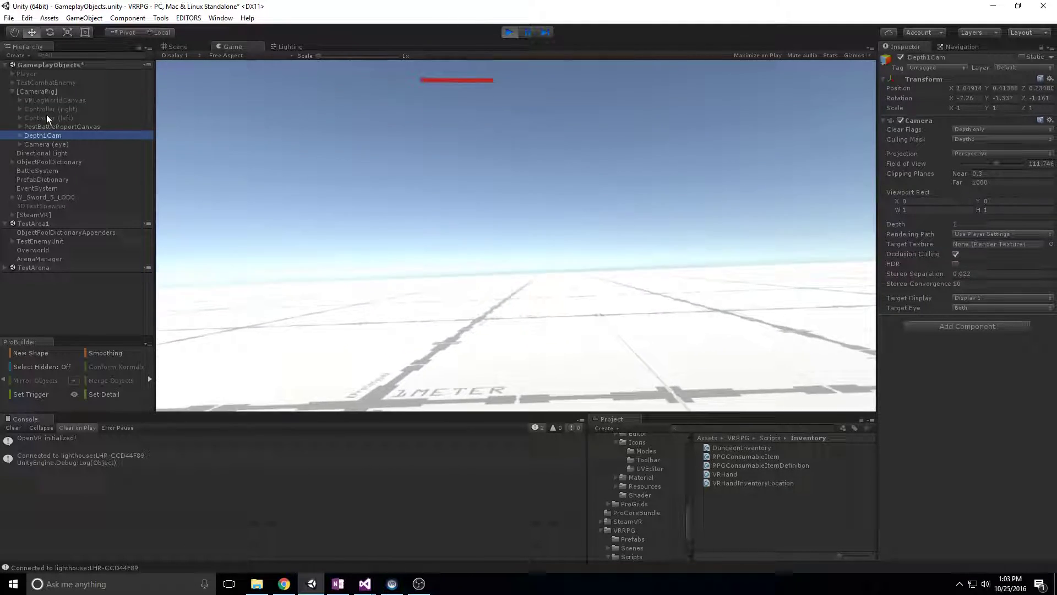
Check Controller (right), Controller (left) and [CameraRig] against Depth1Cam, then stop the play test.
{"action": "left_click", "coordinate": [47, 111]}
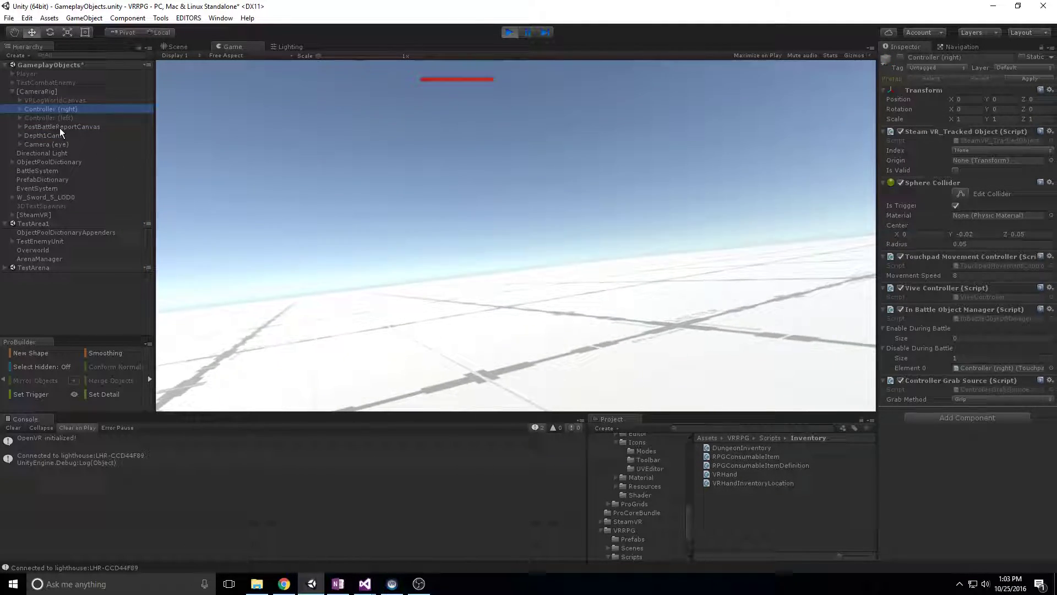
{"action": "left_click", "coordinate": [53, 137]}
{"action": "left_click", "coordinate": [55, 145]}
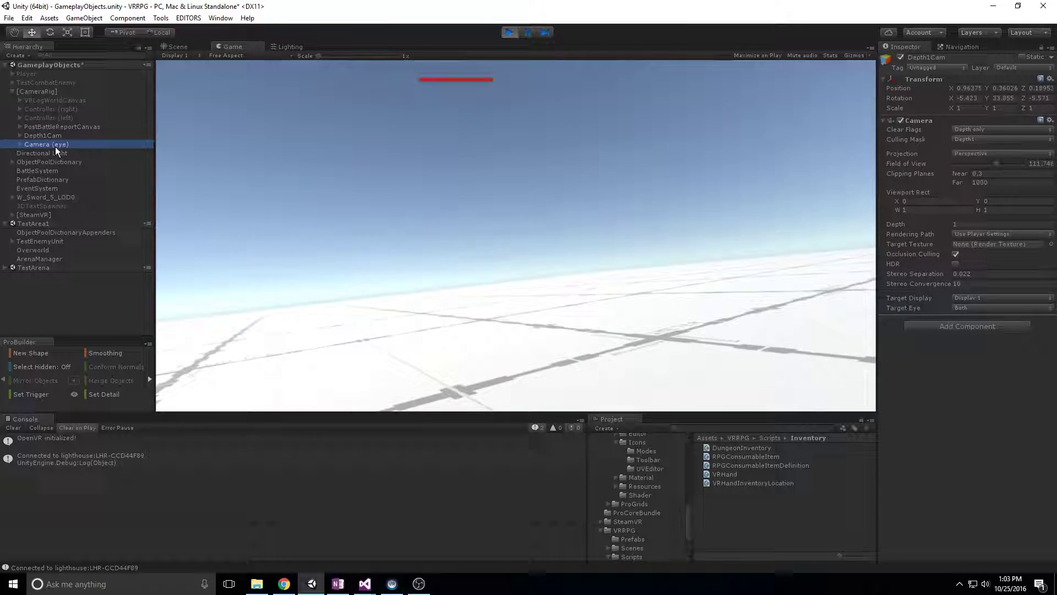
{"action": "left_click", "coordinate": [51, 135]}
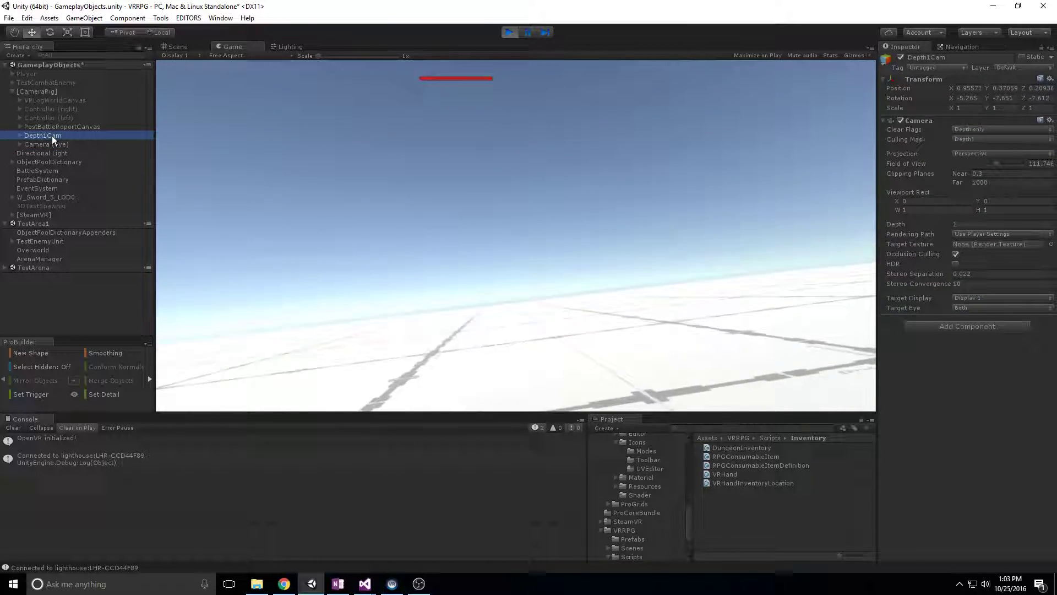
{"action": "left_click", "coordinate": [47, 117]}
{"action": "left_click", "coordinate": [40, 92]}
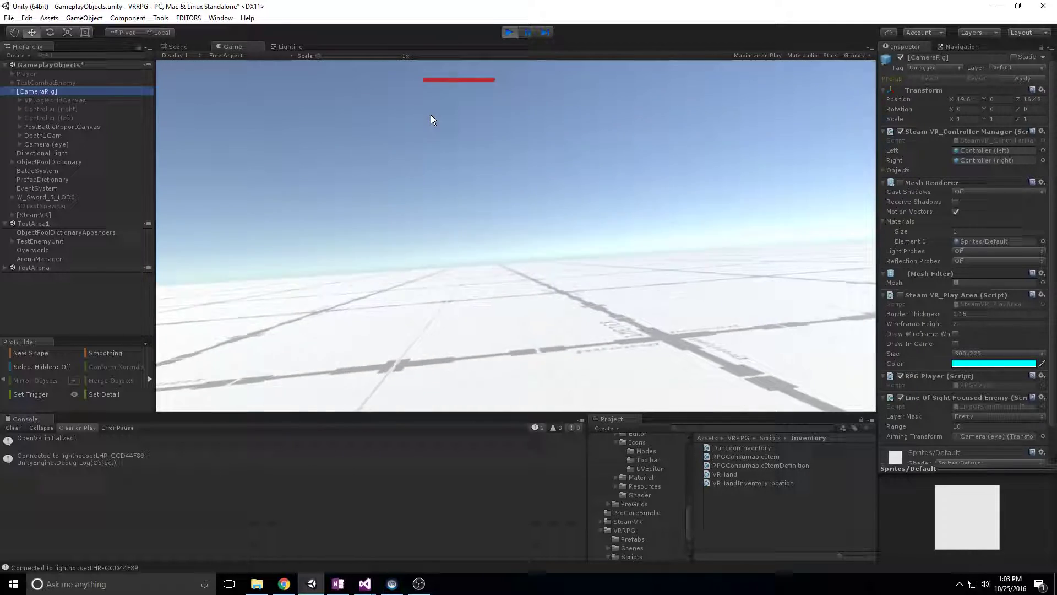
{"action": "left_click", "coordinate": [510, 33]}
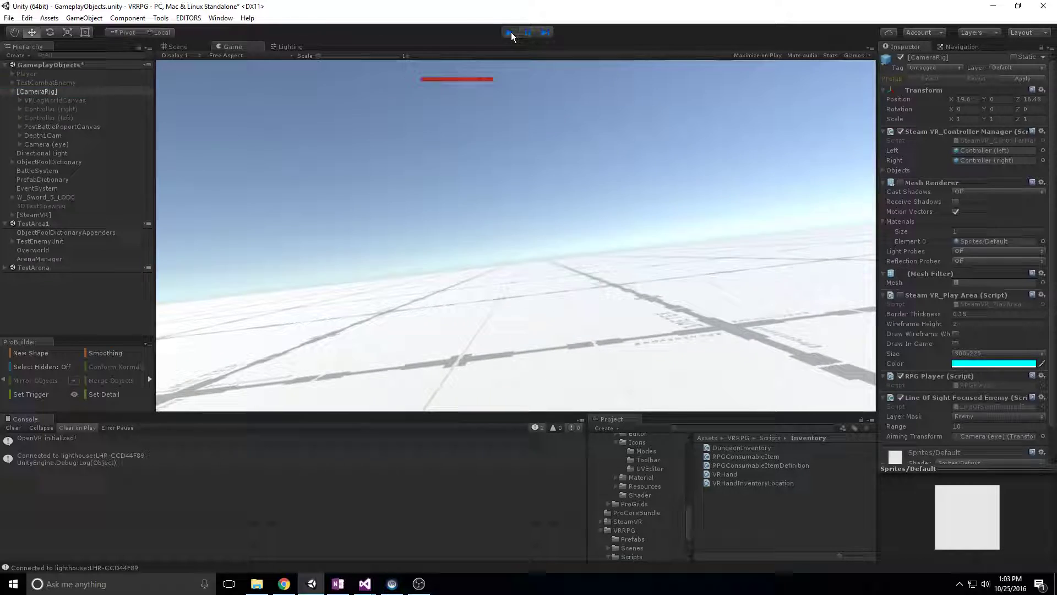